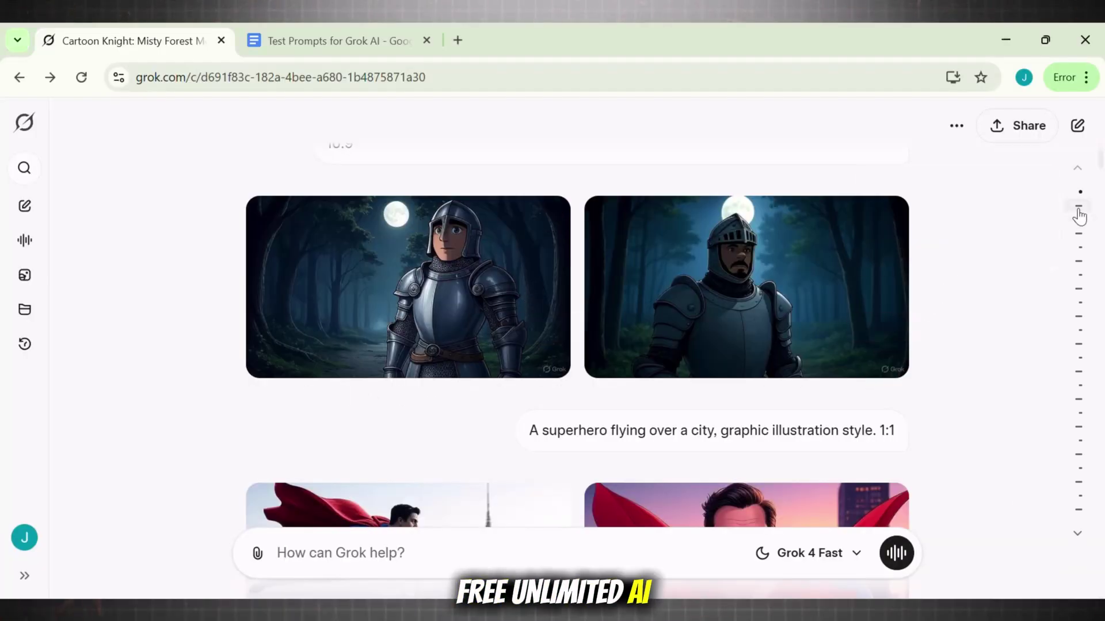
Enlarge the whale-rider image and switch between the two flying-whale images in the viewer
scroll(1079, 216, down, 5)
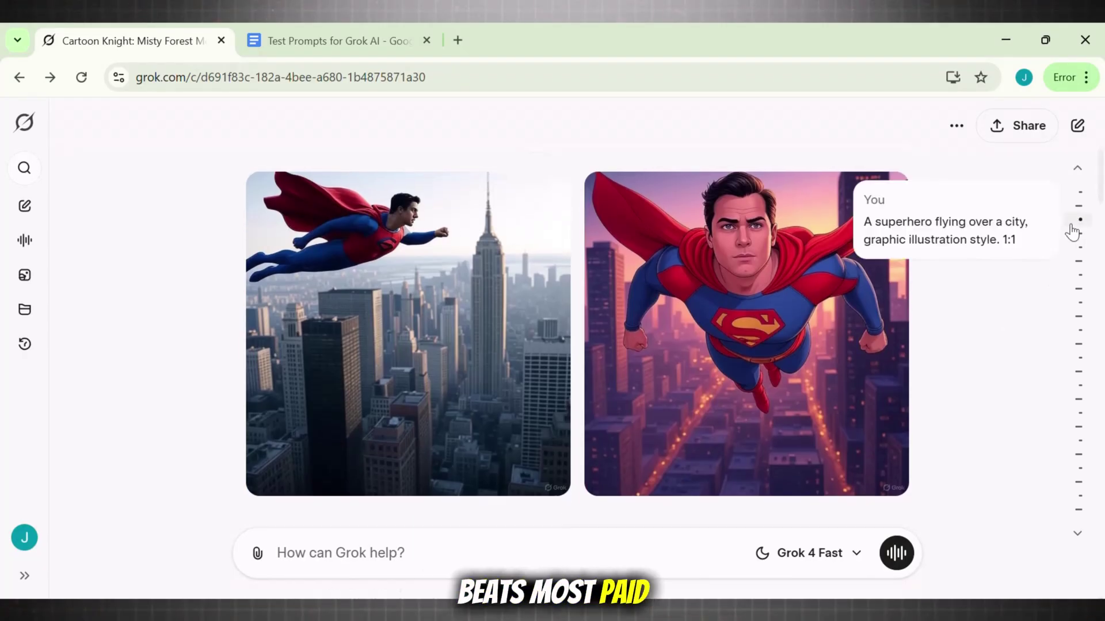
drag(1100, 192, 1102, 550)
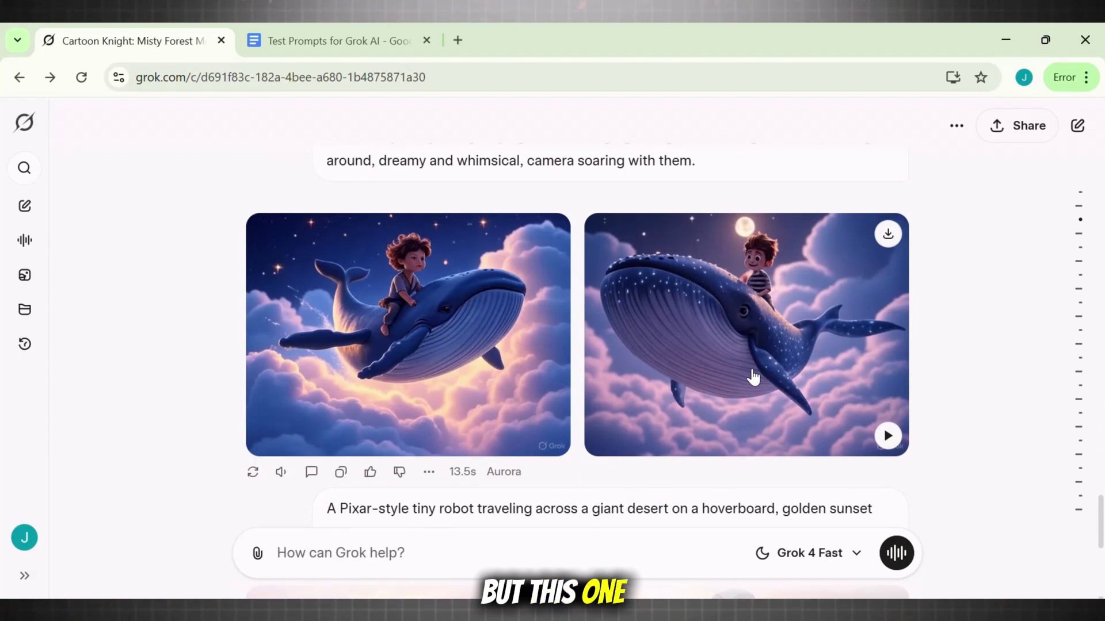
click(753, 379)
click(1049, 383)
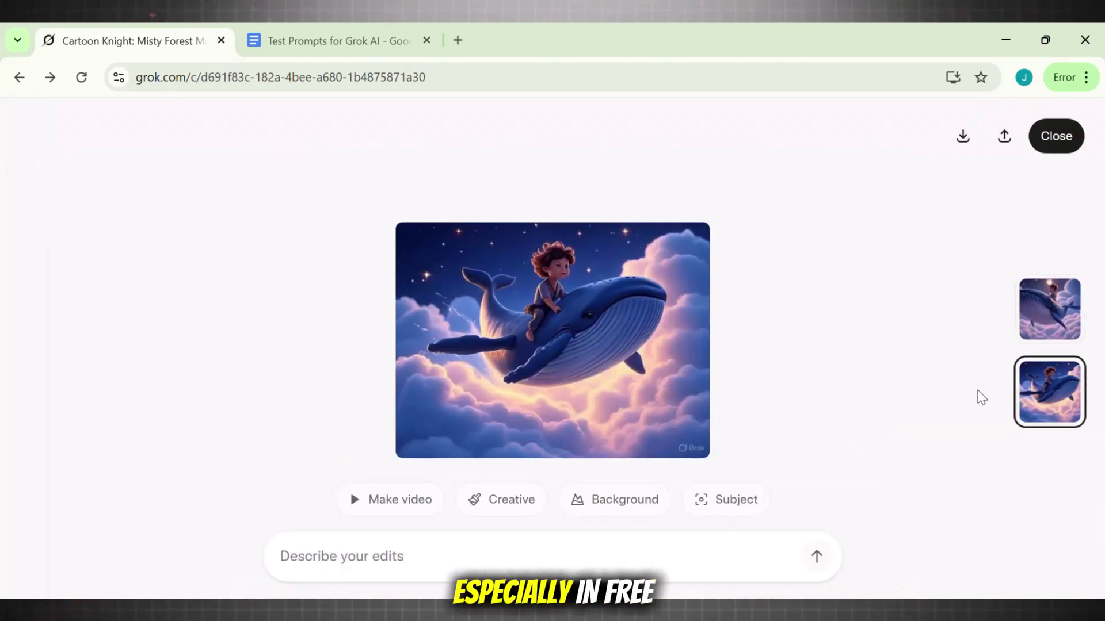
click(1045, 302)
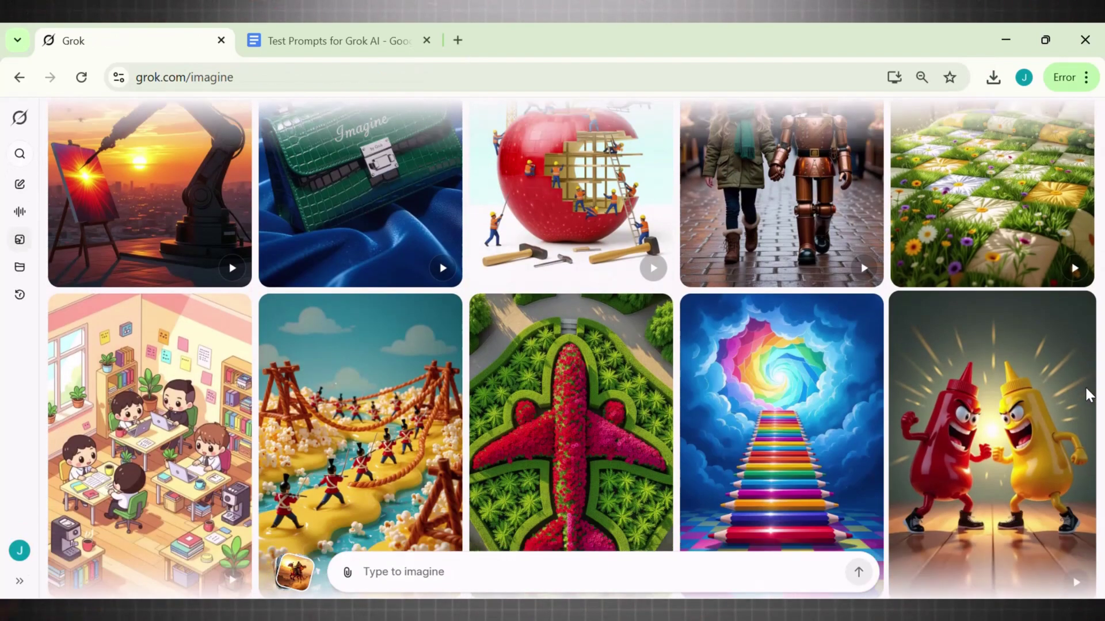
scroll(1085, 388, down, 7)
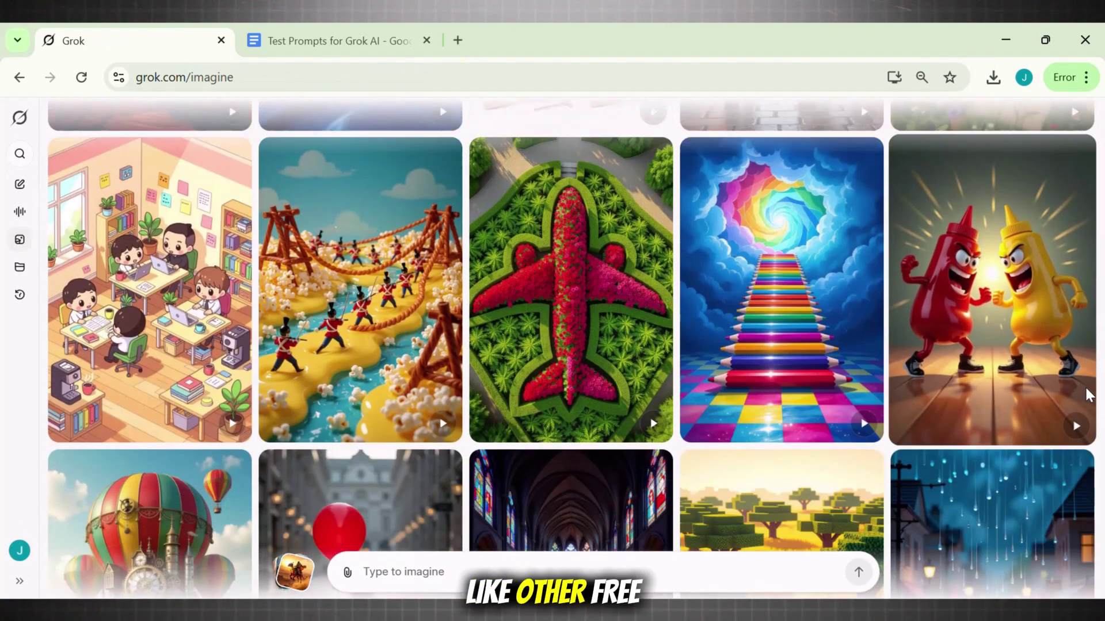
scroll(1086, 390, down, 15)
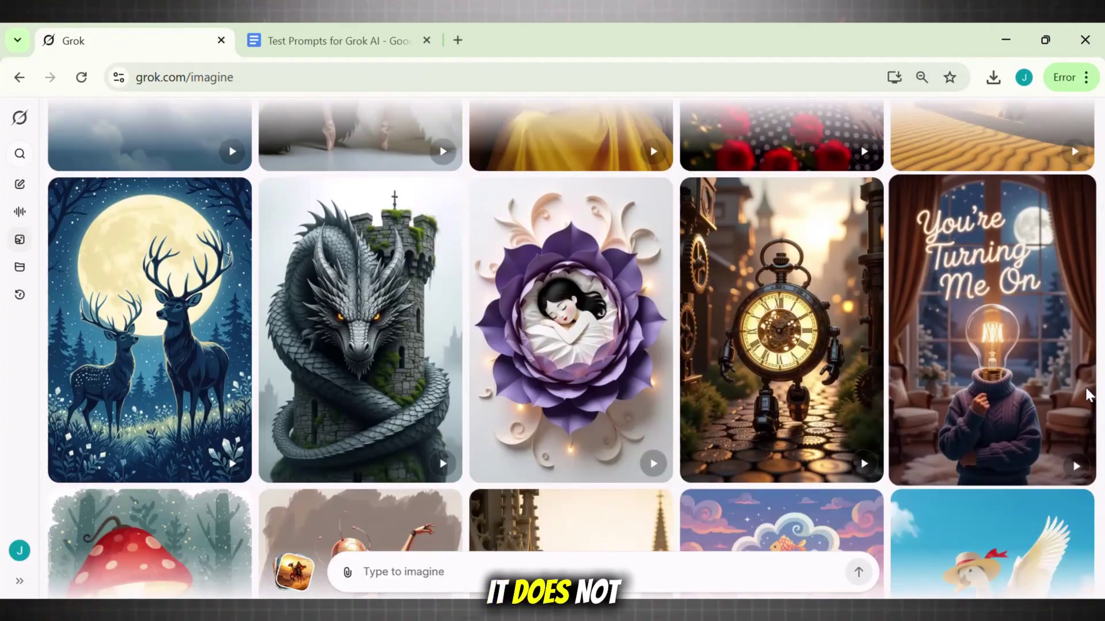
scroll(1089, 396, down, 15)
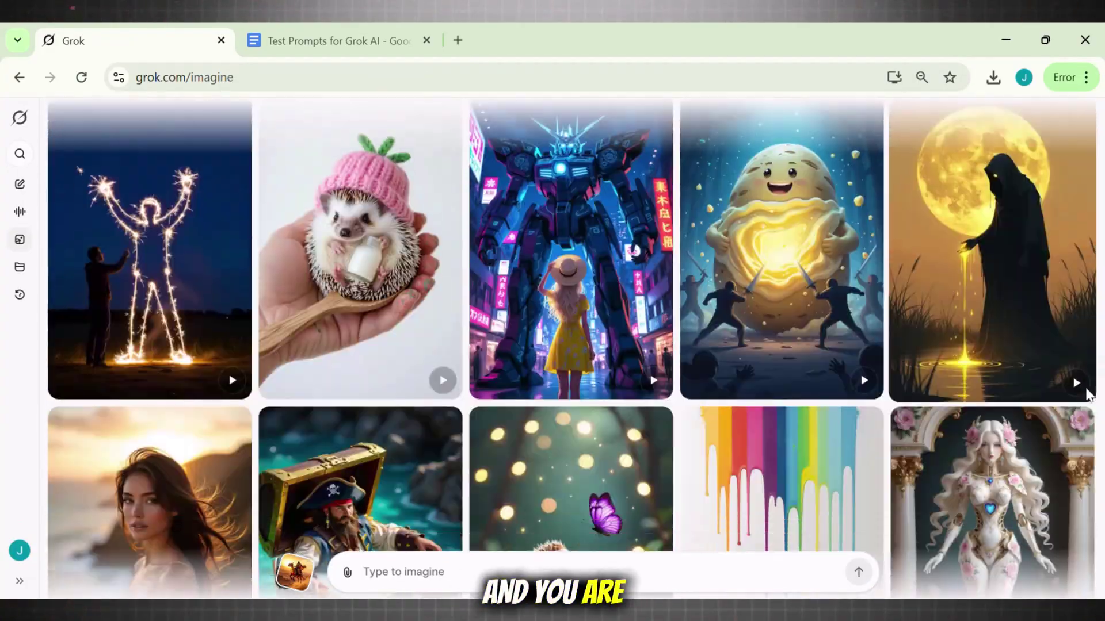
scroll(1090, 396, down, 15)
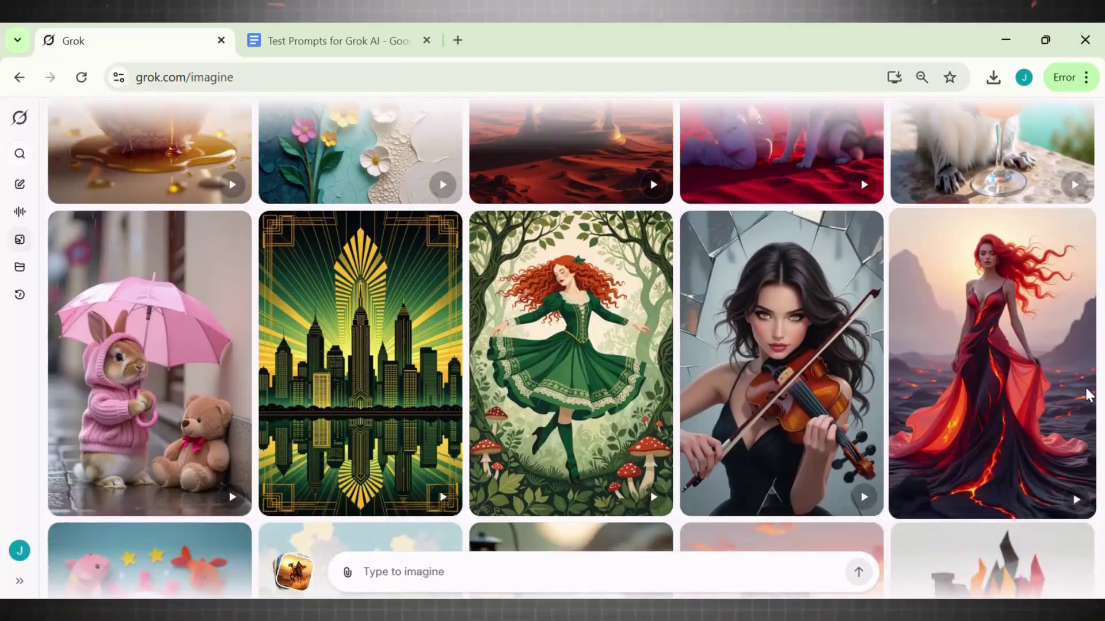
scroll(1090, 396, down, 15)
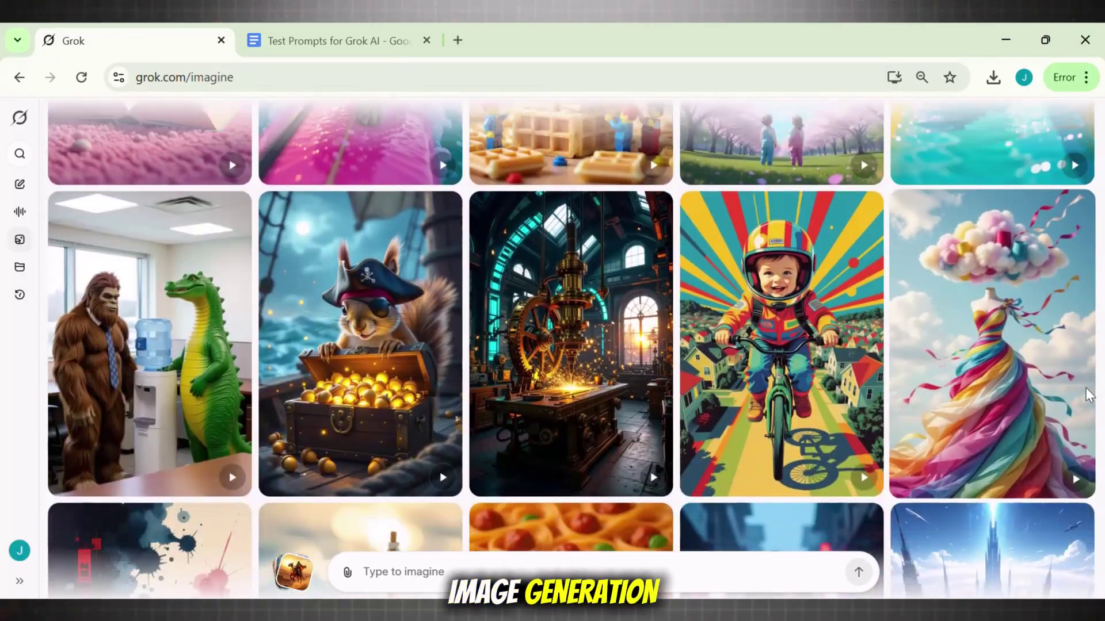
scroll(1087, 395, down, 12)
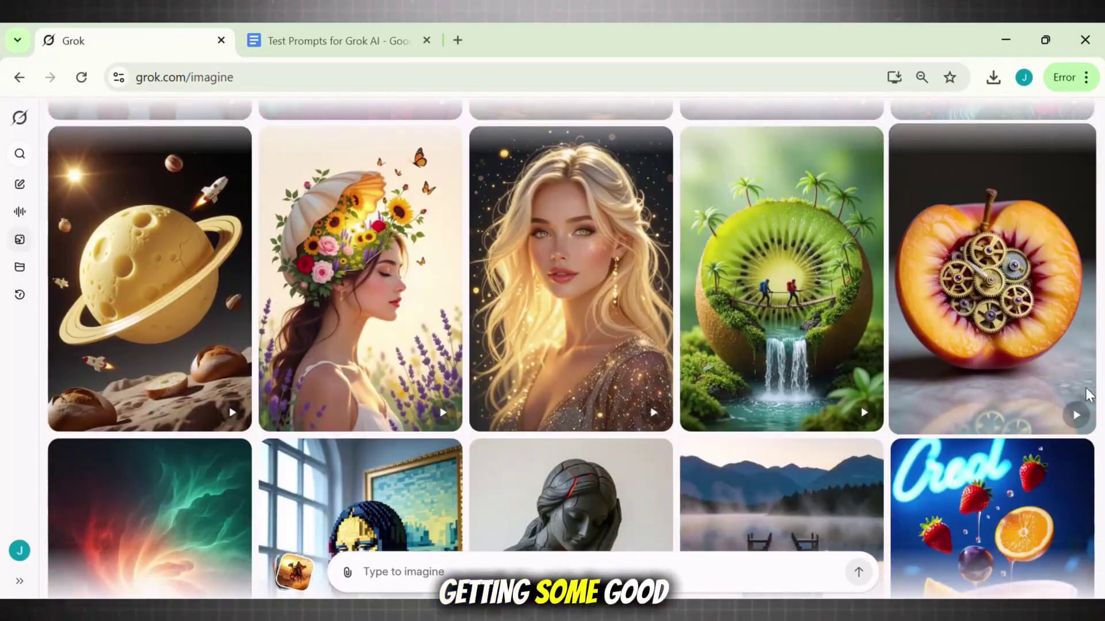
scroll(1088, 396, down, 20)
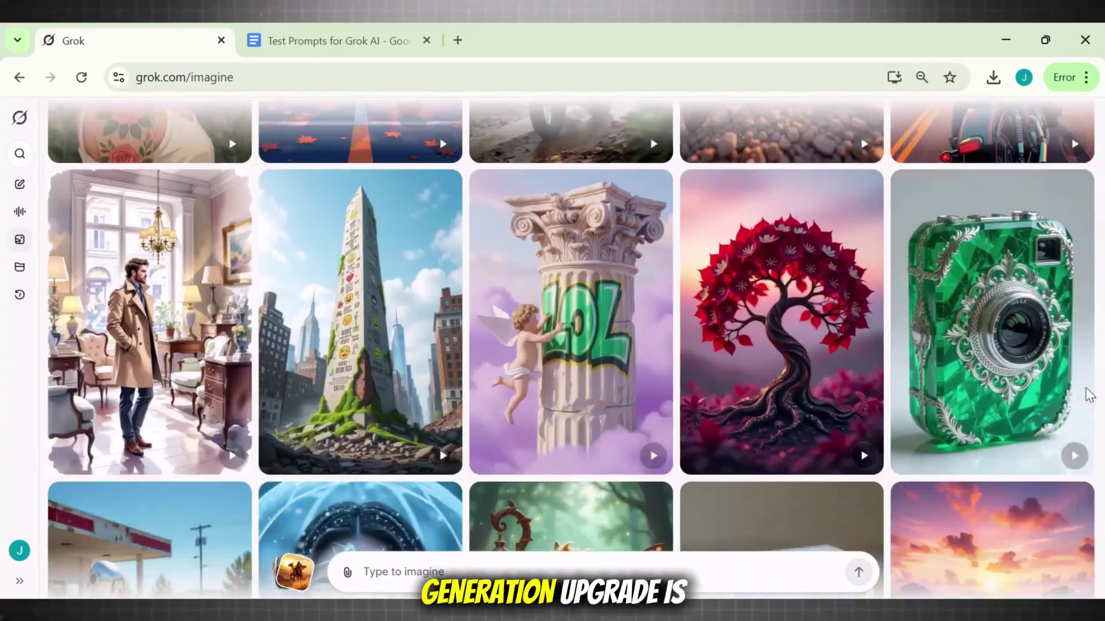
scroll(1089, 396, down, 5)
scroll(1089, 396, down, 18)
scroll(1089, 396, down, 3)
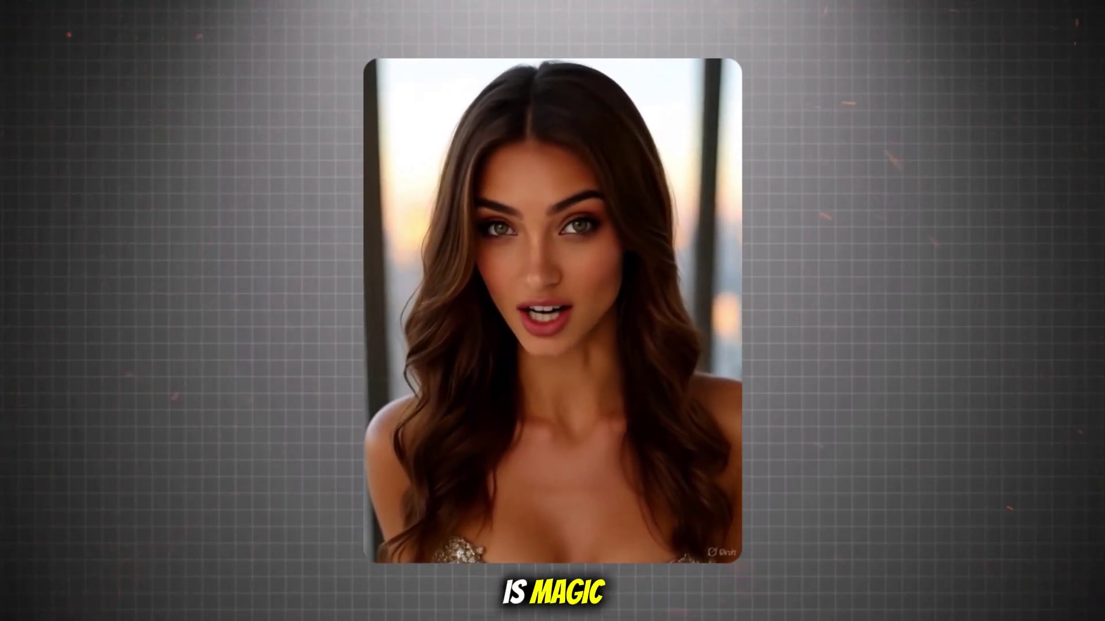
Search Google for 'grok ai' and open the Grok result in a new tab
text(rok ai)
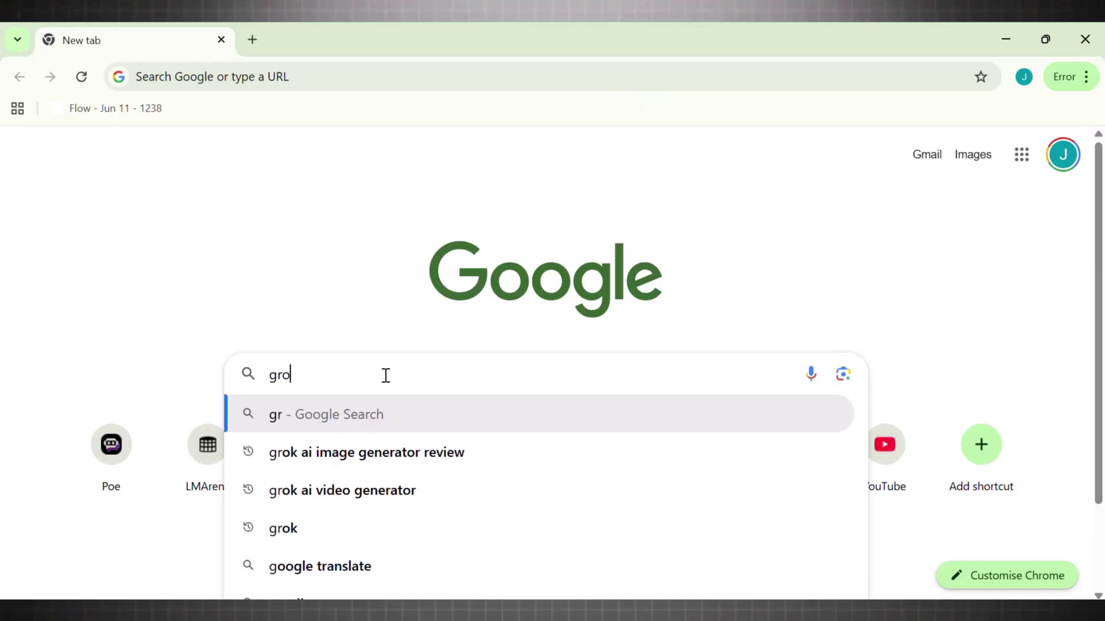
key(Return)
right_click(124, 296)
click(154, 310)
key(ctrl+Tab)
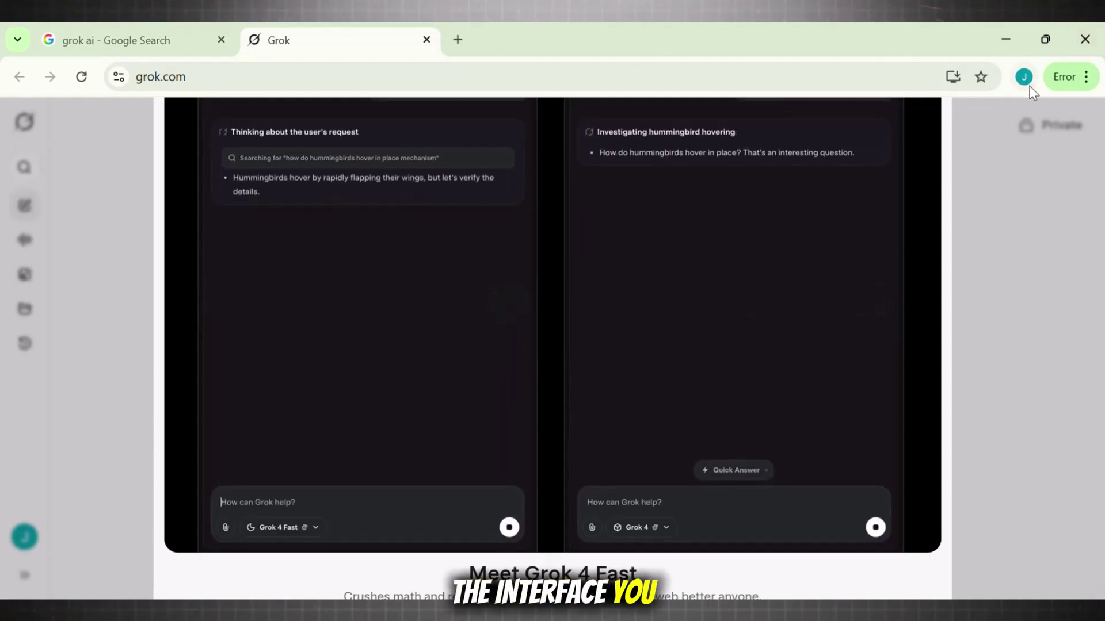
Set the Grok page zoom to 80% and go to the Imagine gallery
click(1086, 76)
click(970, 462)
click(970, 461)
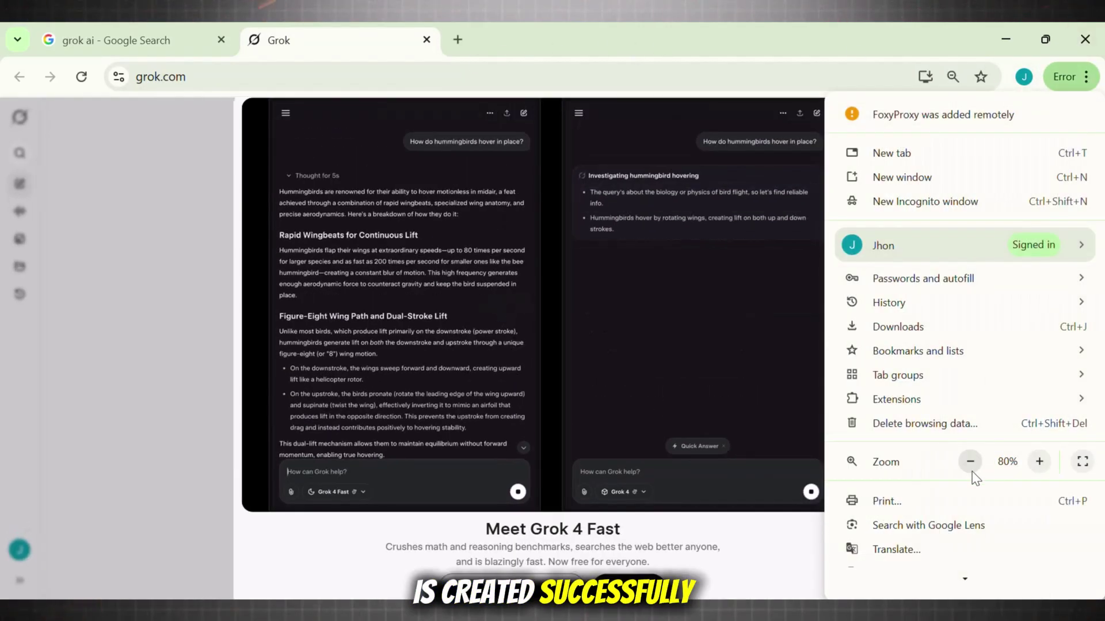
click(183, 371)
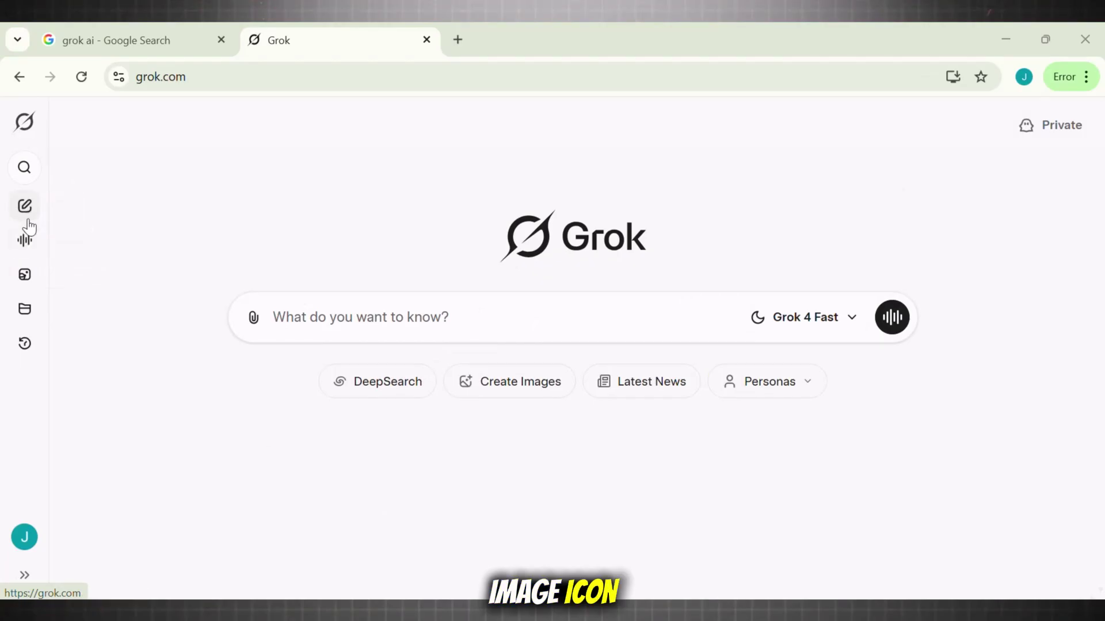
click(26, 277)
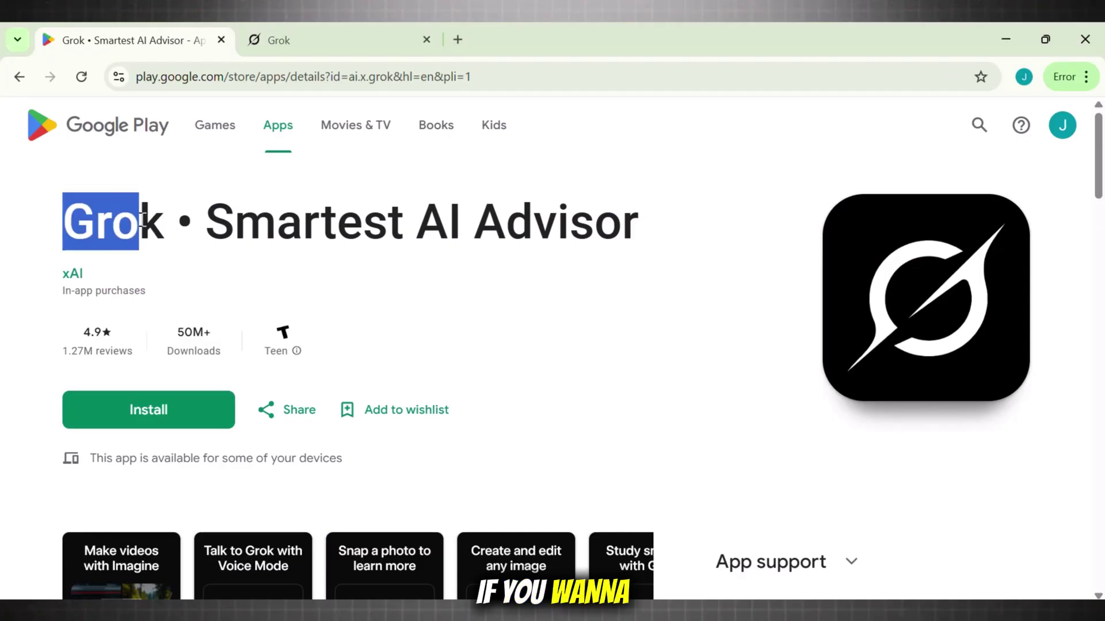
Enlarge the Grok app's Play Store screenshots and browse to 'Create and edit any image'
drag(142, 221, 638, 233)
click(640, 236)
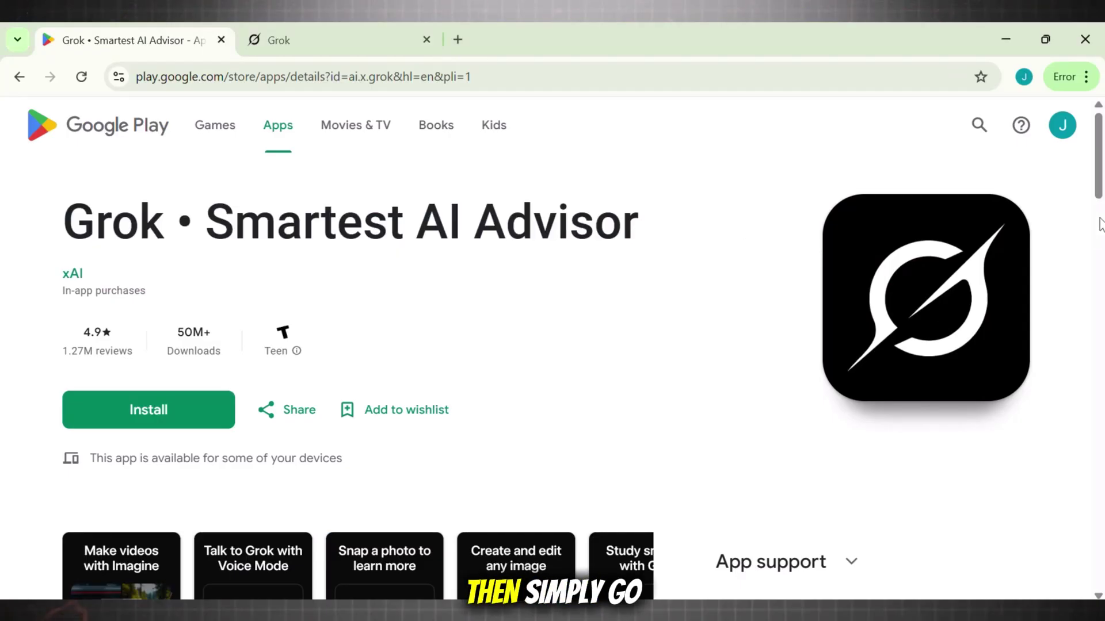
scroll(1098, 237, down, 4)
click(111, 458)
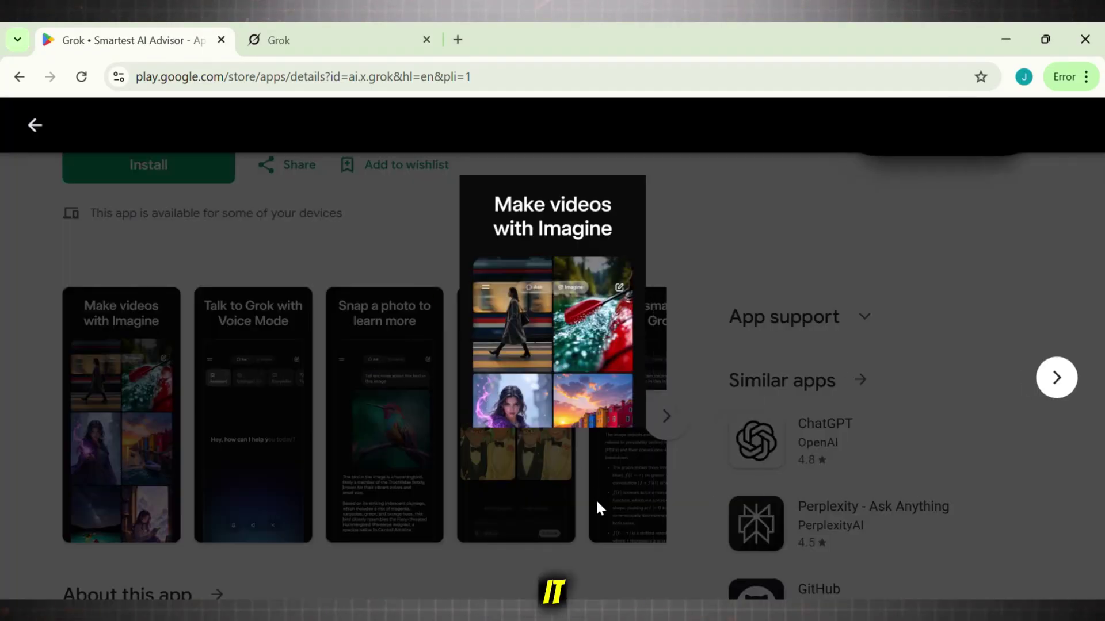
click(1056, 378)
click(1057, 378)
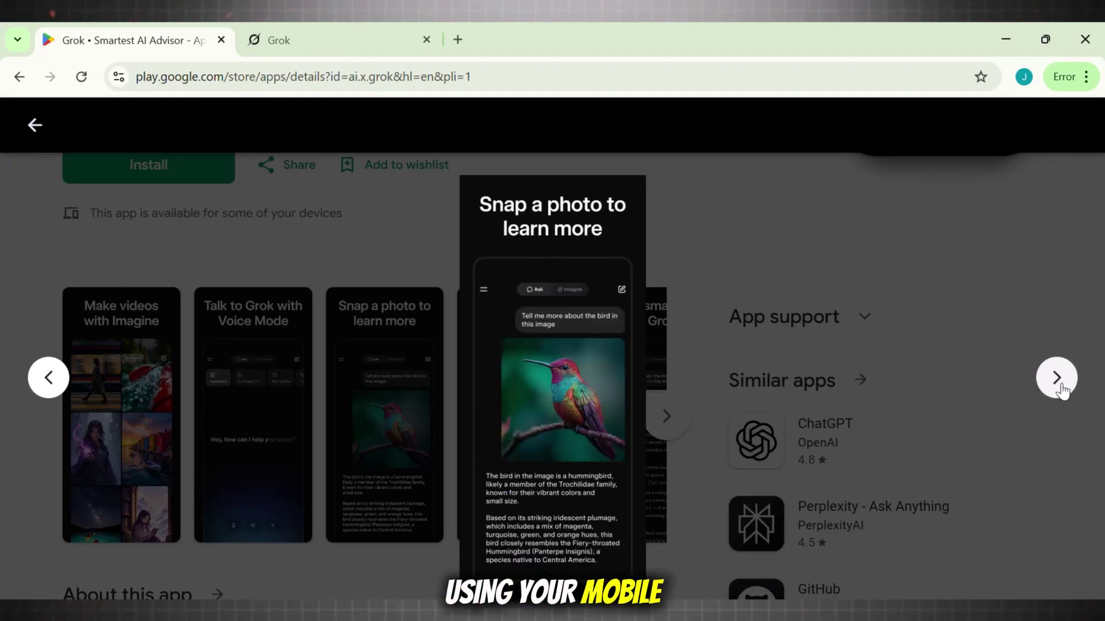
click(1056, 378)
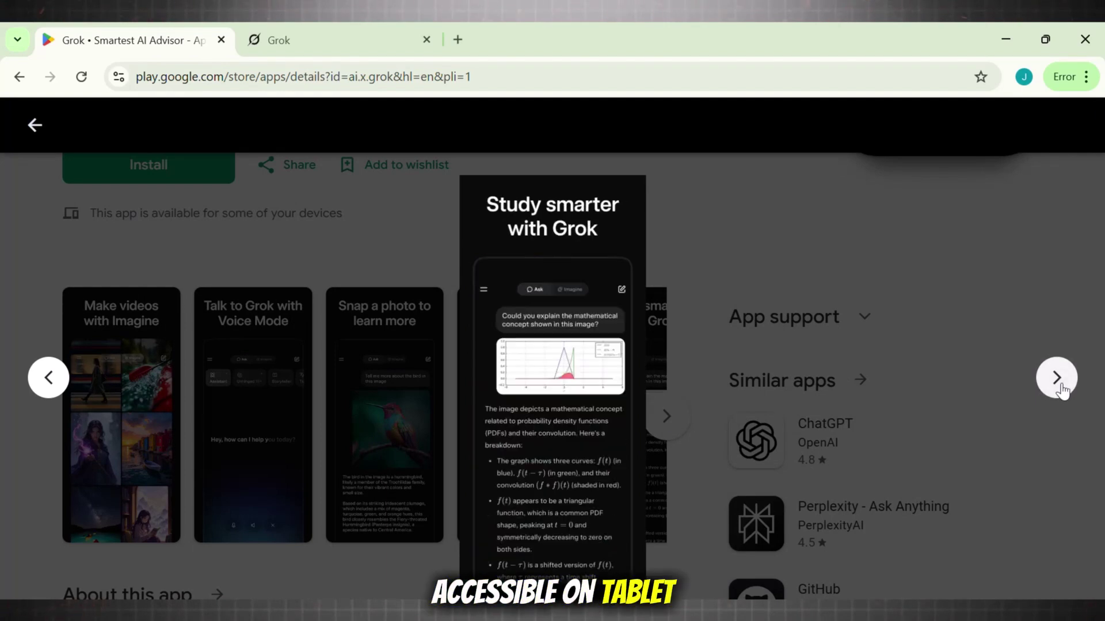
click(1046, 389)
click(46, 383)
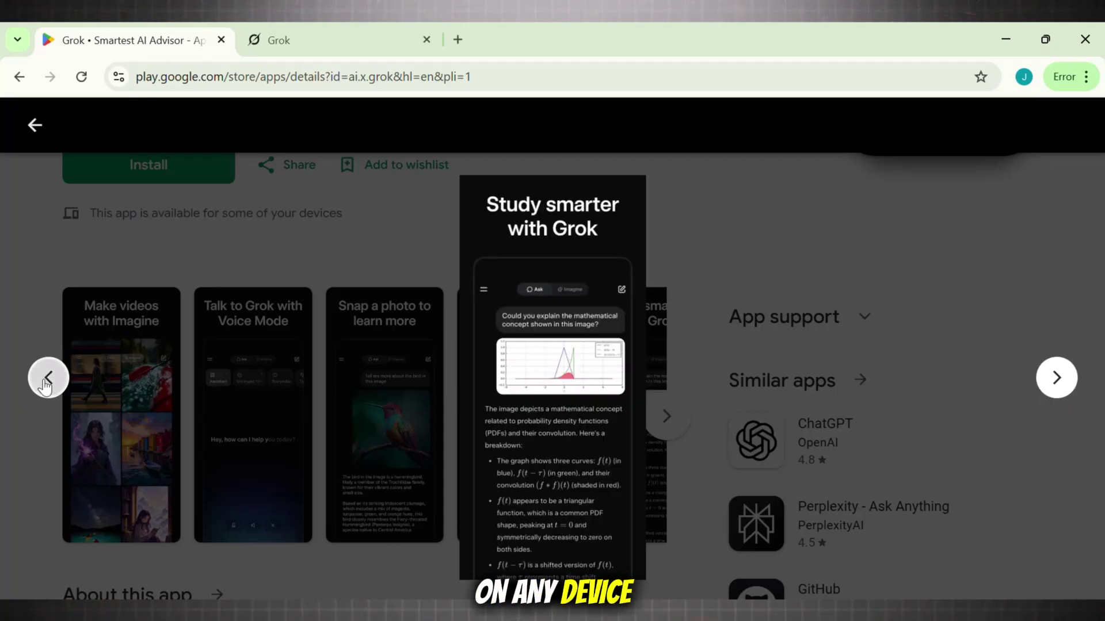
click(49, 382)
click(50, 384)
click(1039, 384)
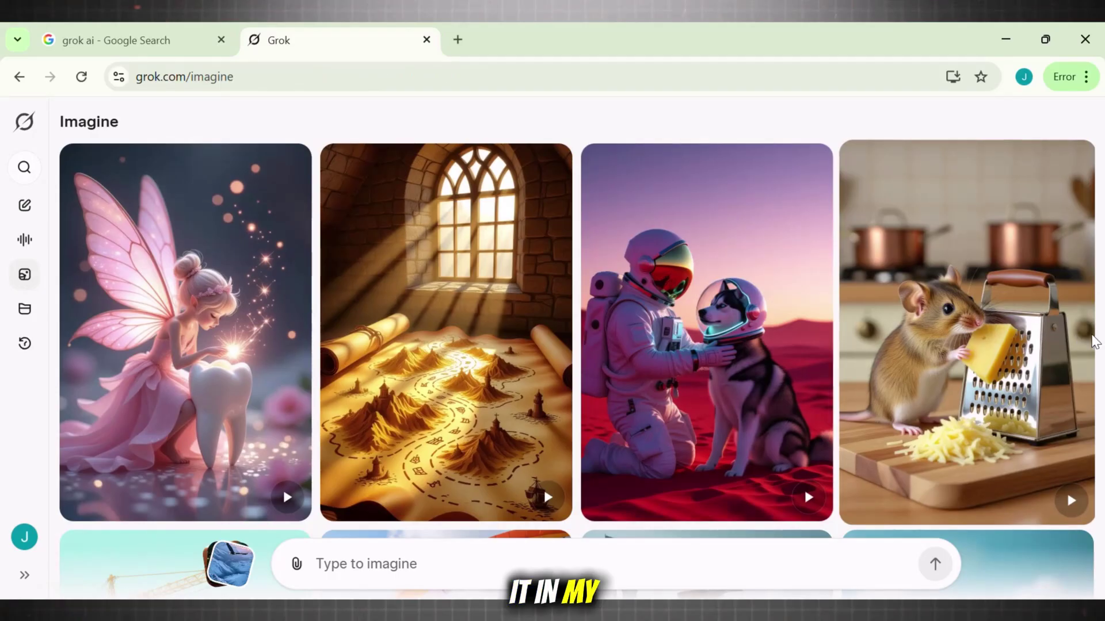
Scroll down the Imagine community gallery, then switch to the Test Prompts for Grok AI tab
scroll(1085, 347, down, 10)
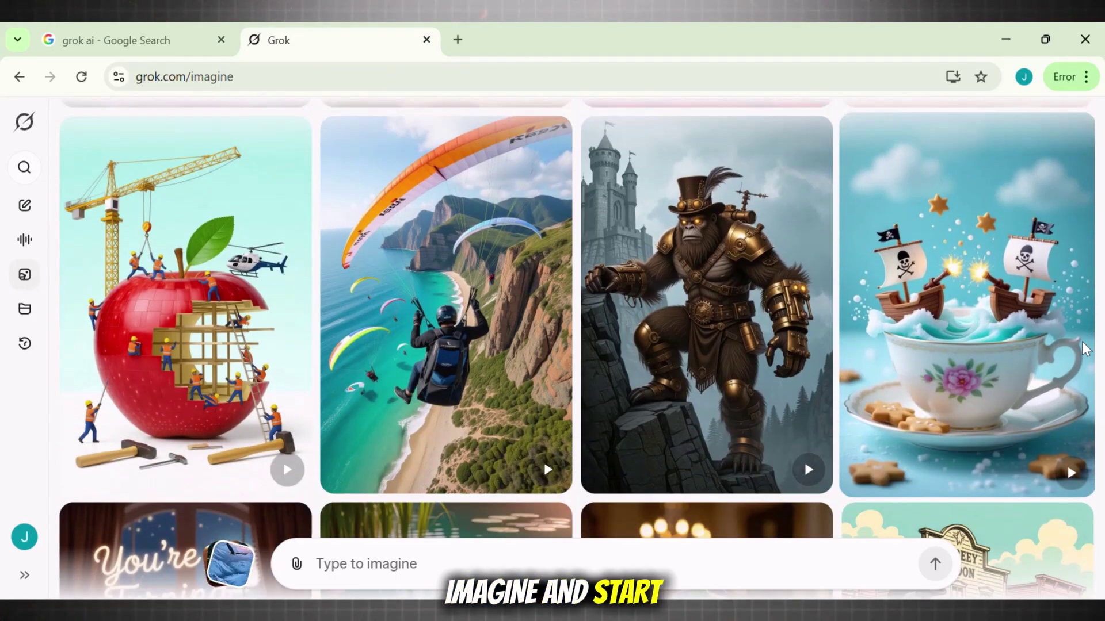
scroll(1086, 347, down, 8)
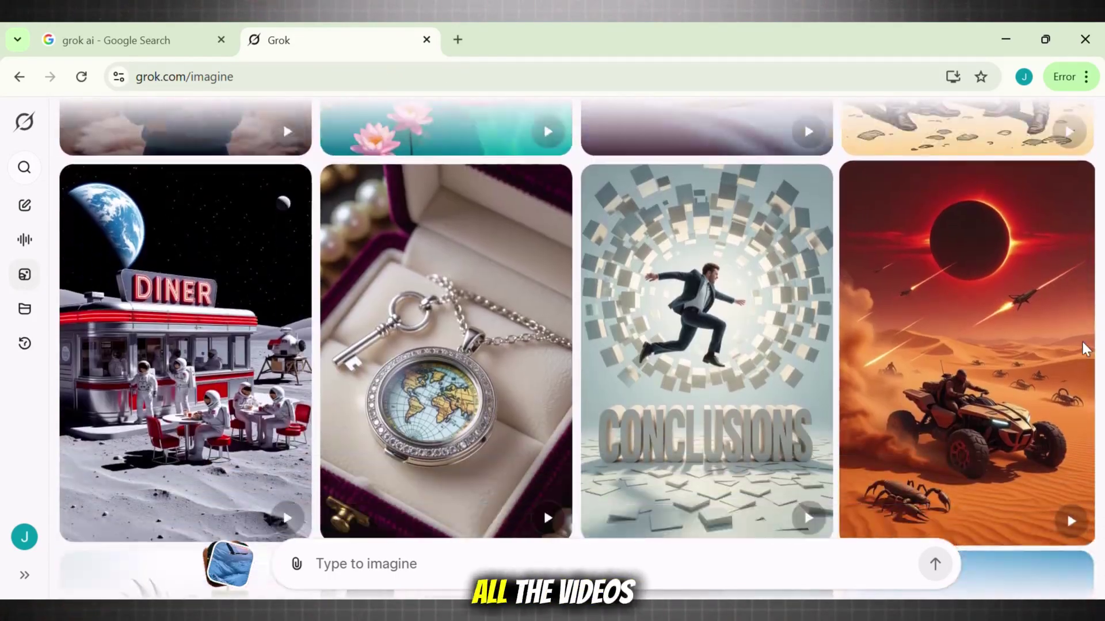
scroll(1082, 348, down, 10)
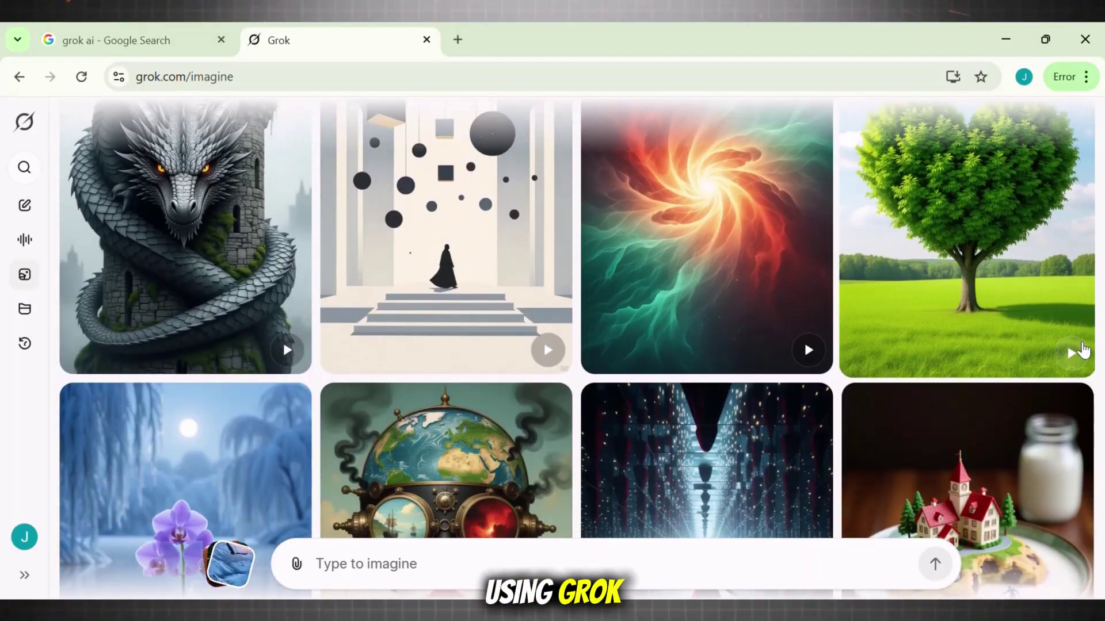
scroll(1082, 350, down, 10)
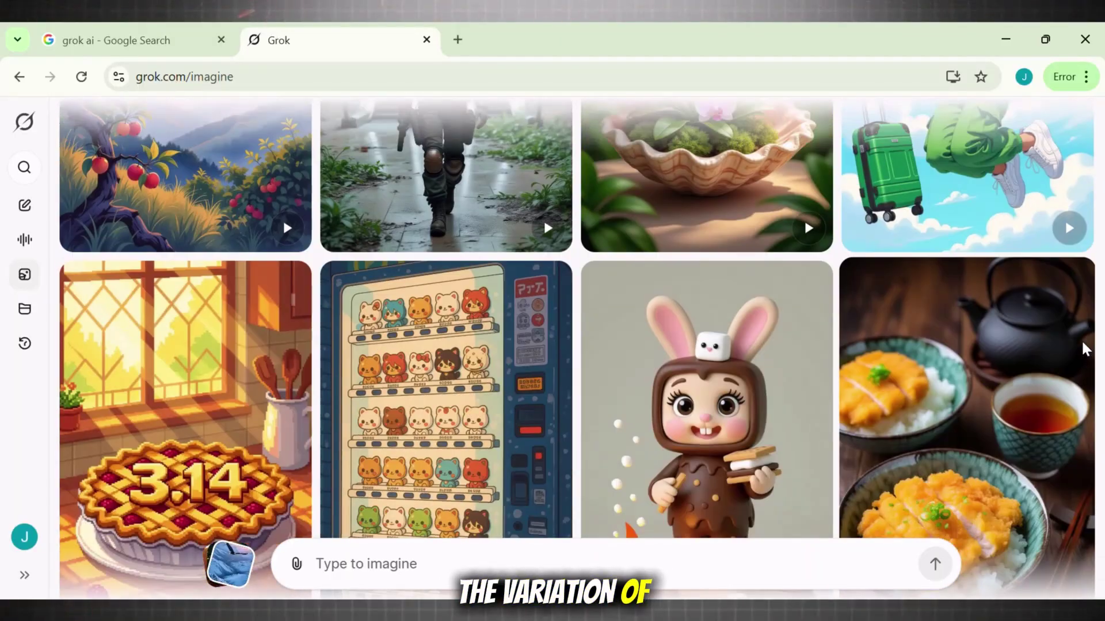
scroll(1083, 348, down, 10)
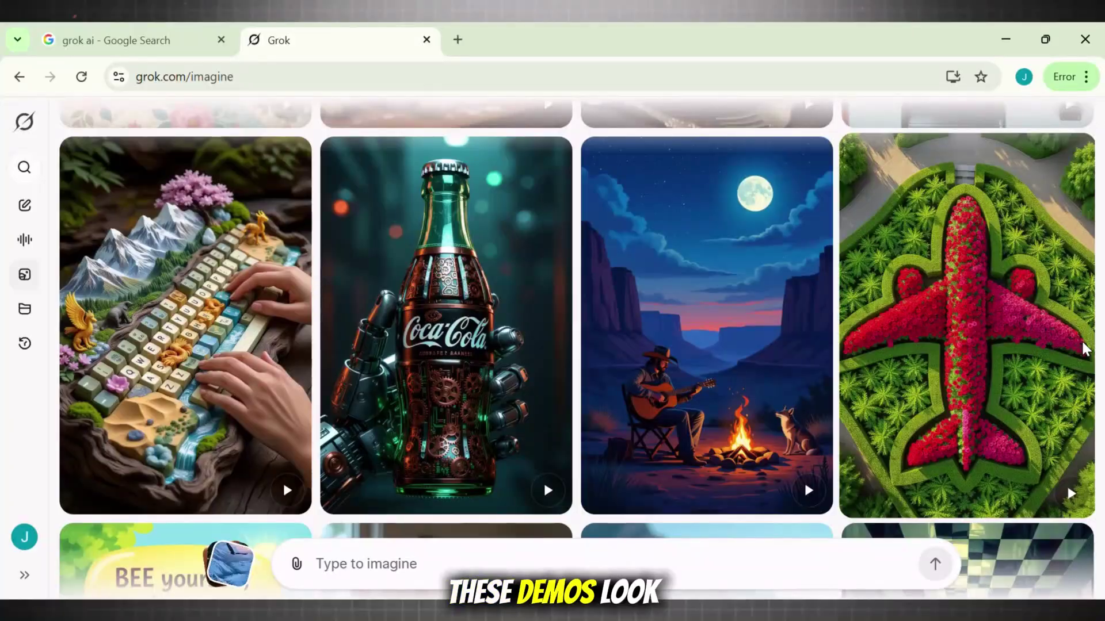
scroll(1083, 348, down, 15)
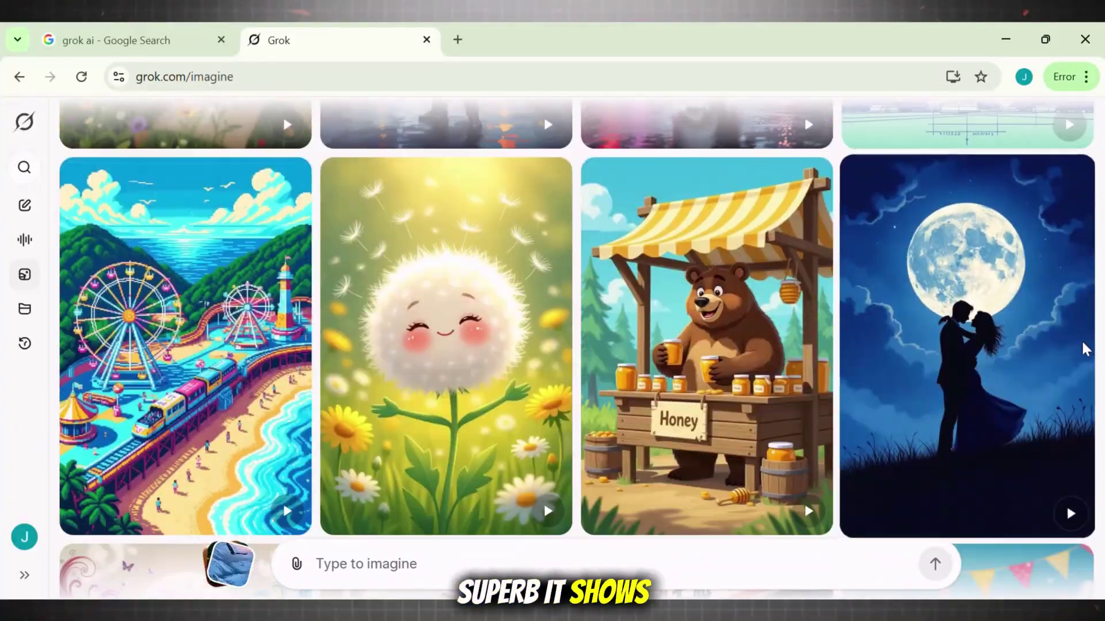
scroll(1083, 347, down, 20)
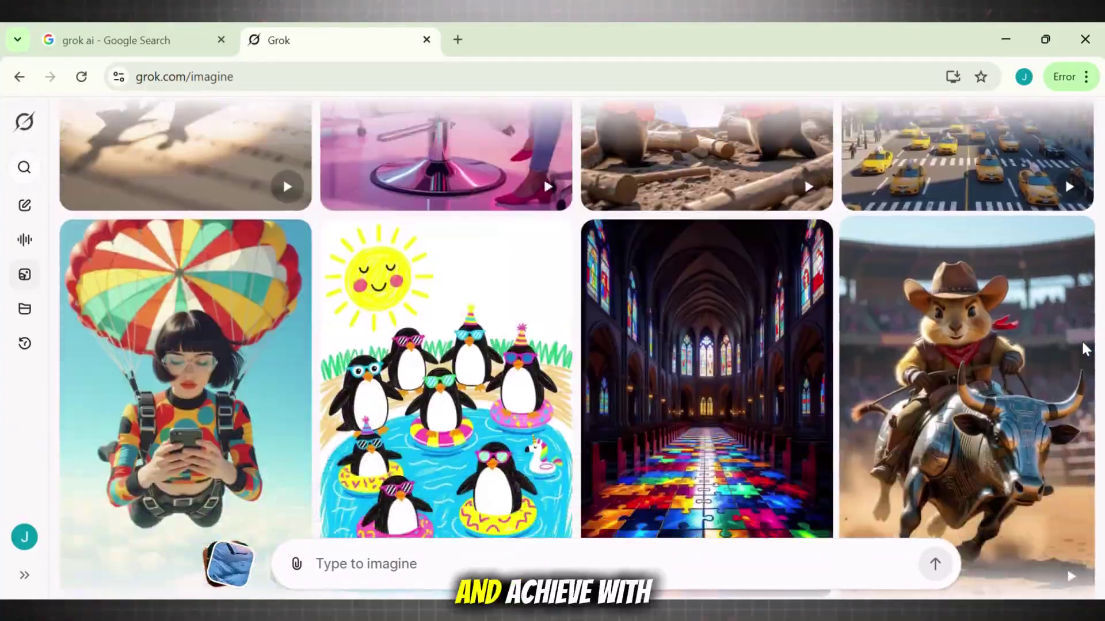
scroll(1083, 348, down, 20)
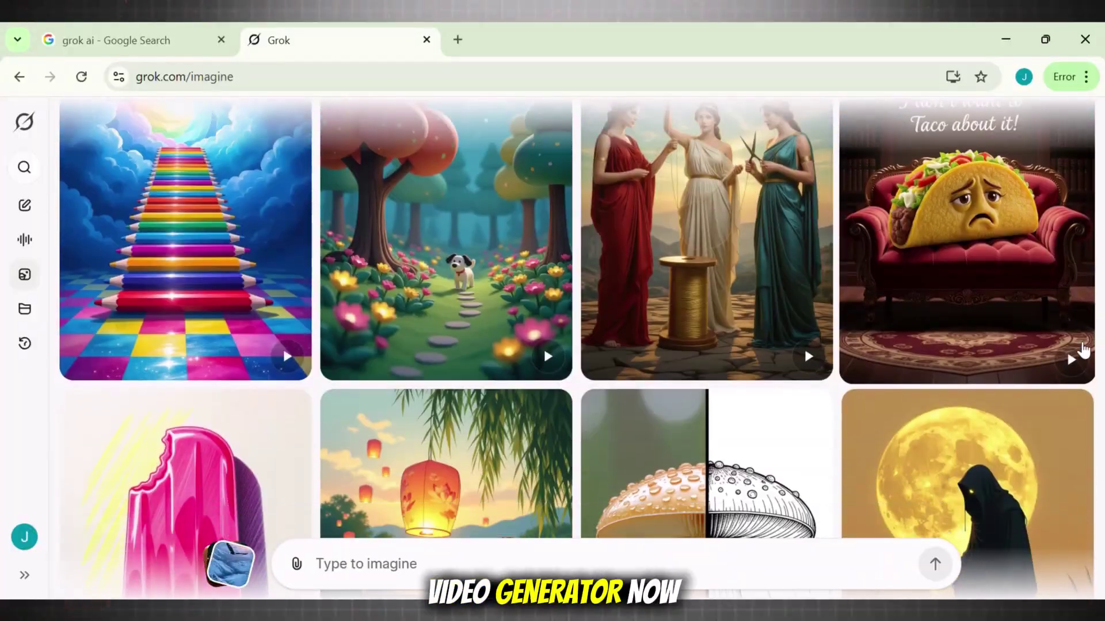
scroll(1082, 340, down, 12)
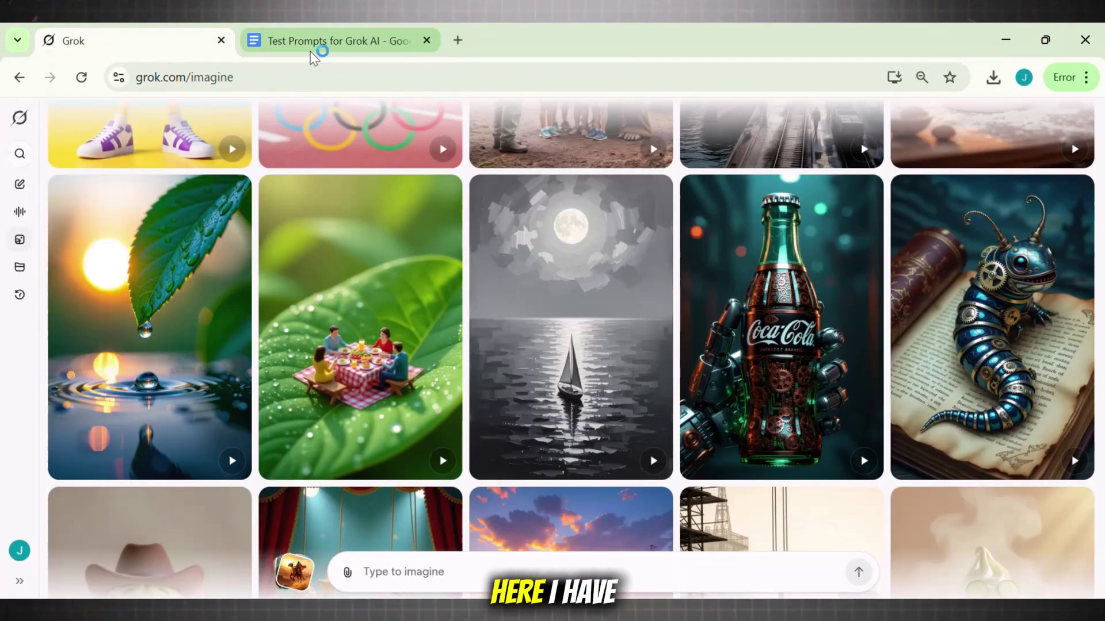
click(316, 44)
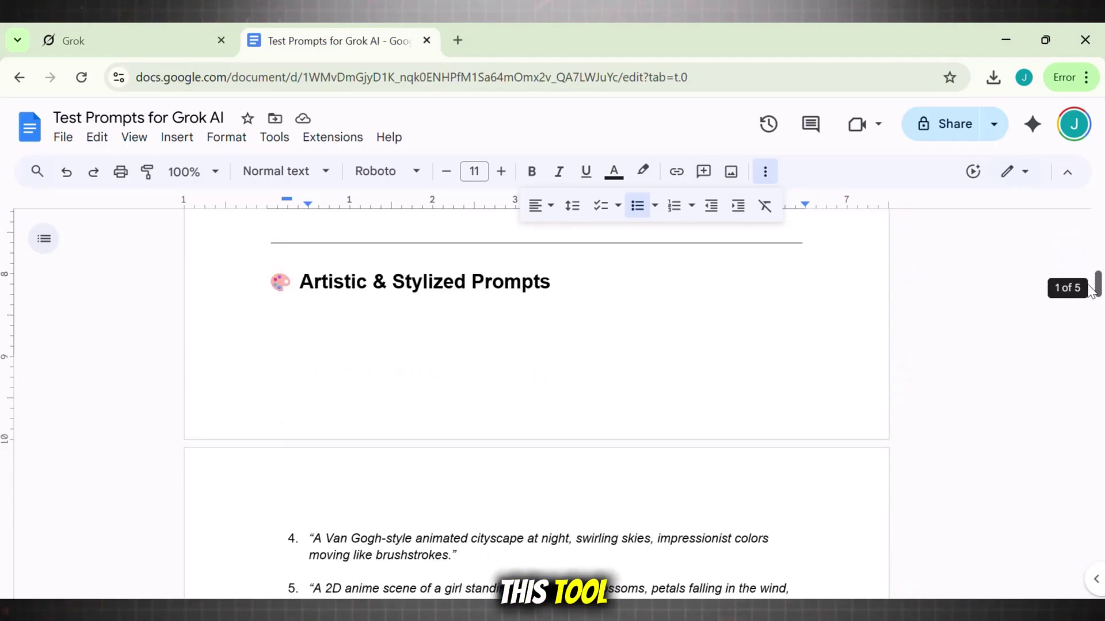
Select the 'figure skater performs a triple axle with a cat on her head' line and return to Grok
drag(1079, 291, 1081, 231)
scroll(632, 393, down, 1)
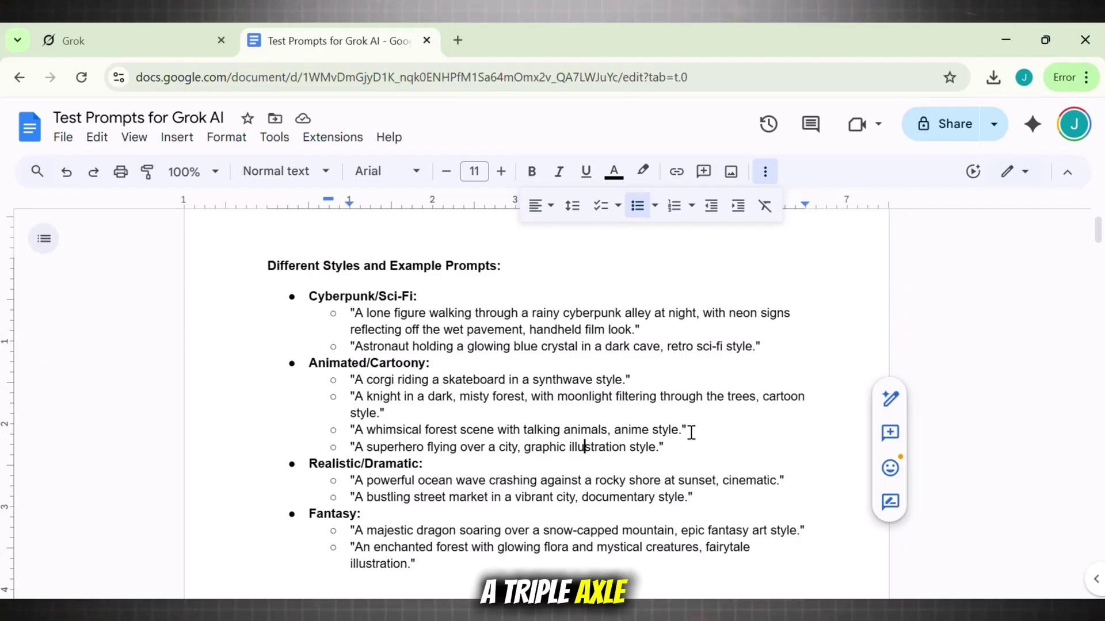
drag(1098, 236, 1093, 264)
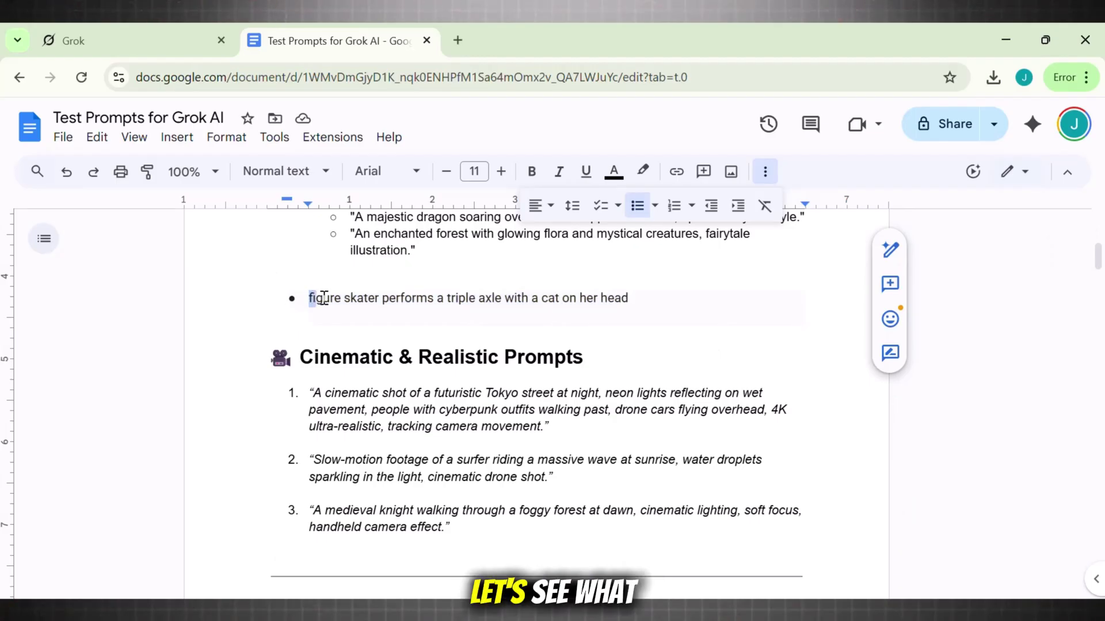
click(122, 34)
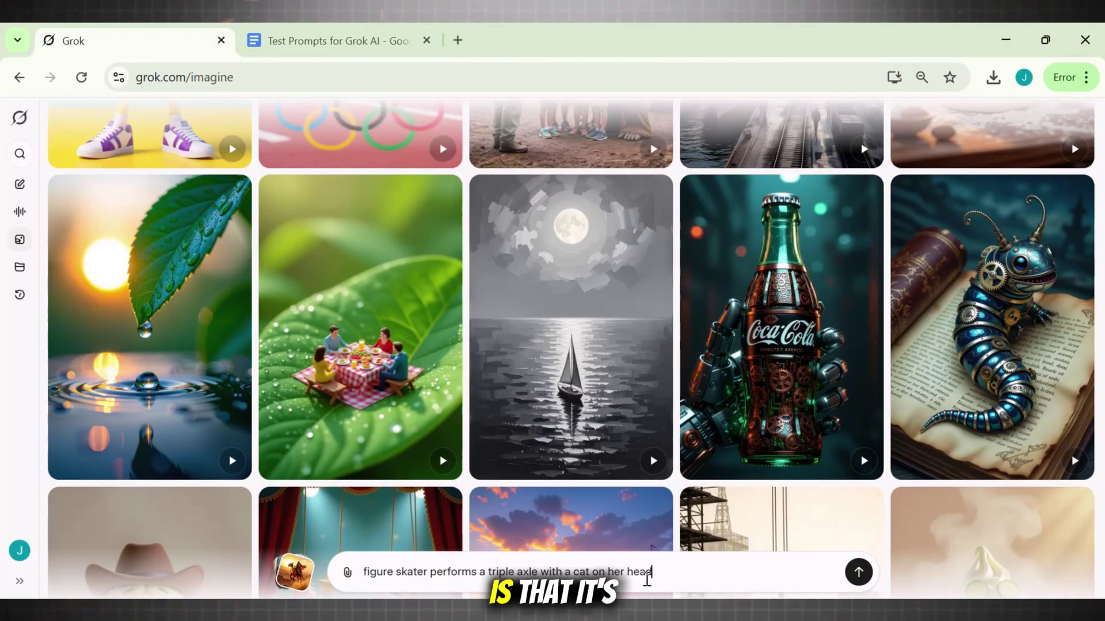
Generate images from the figure-skater-with-cat prompt and scroll through the resulting grid
click(857, 573)
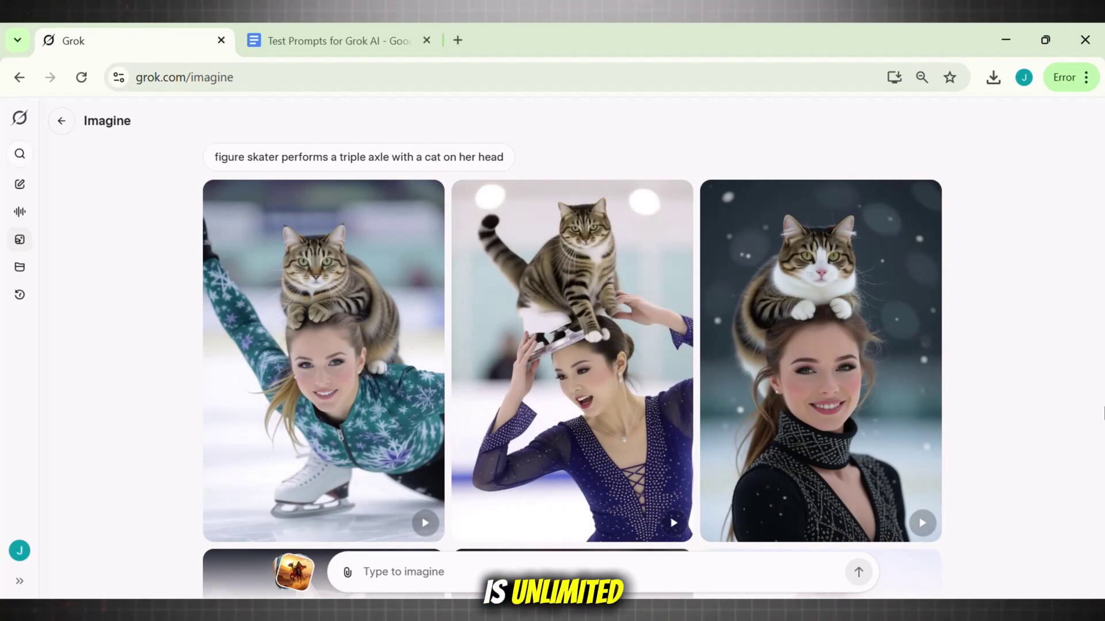
scroll(573, 345, down, 5)
scroll(573, 345, down, 2)
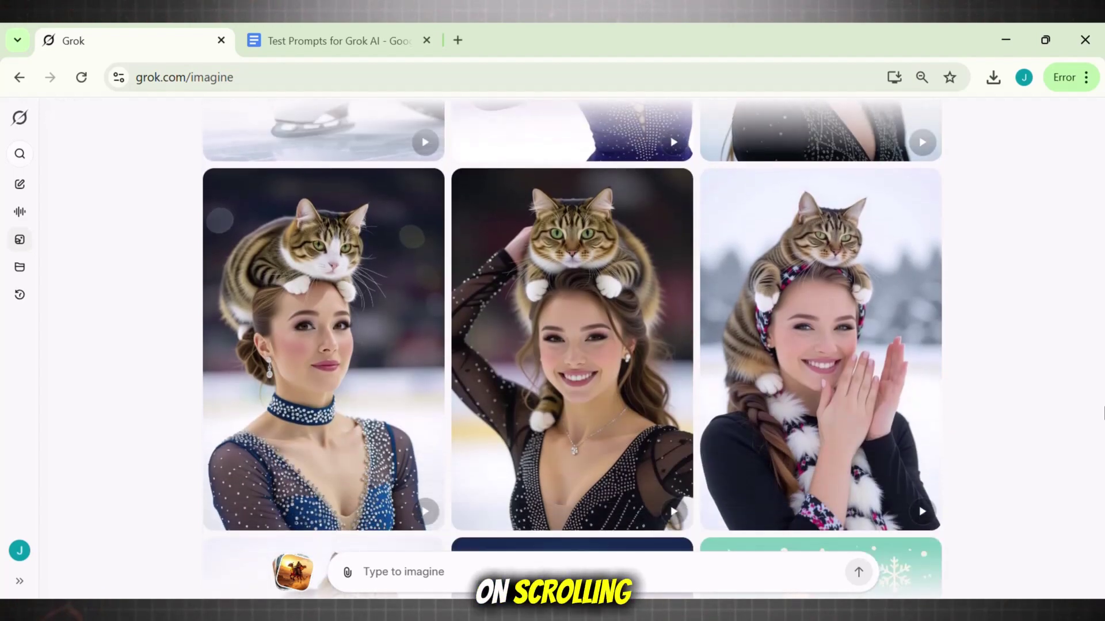
scroll(573, 345, down, 5)
scroll(1103, 413, down, 5)
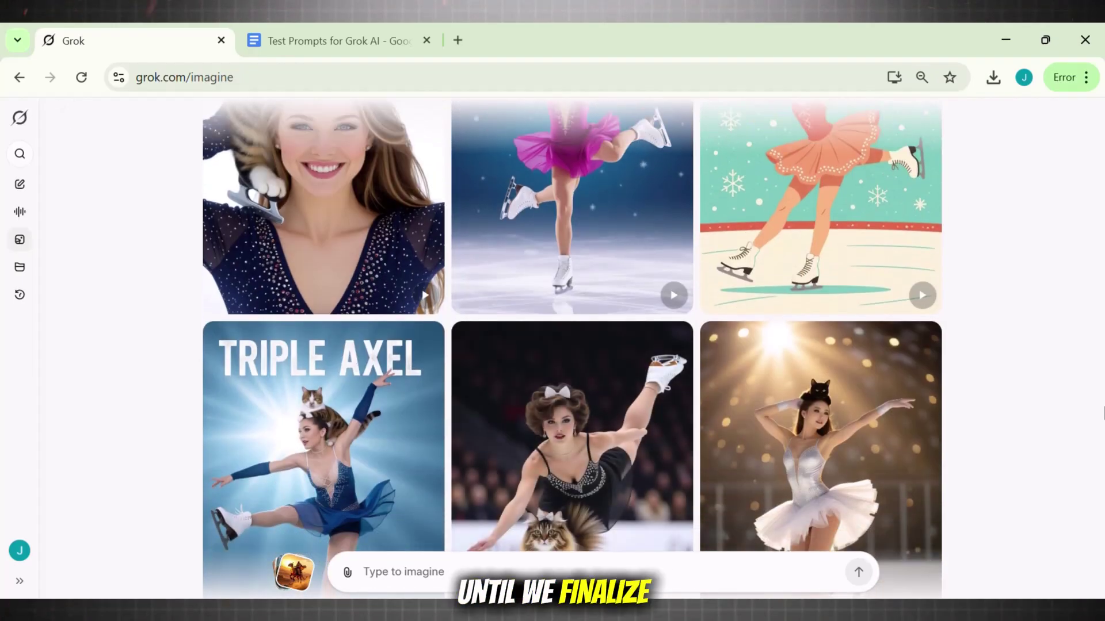
scroll(1103, 412, down, 3)
scroll(1103, 413, down, 6)
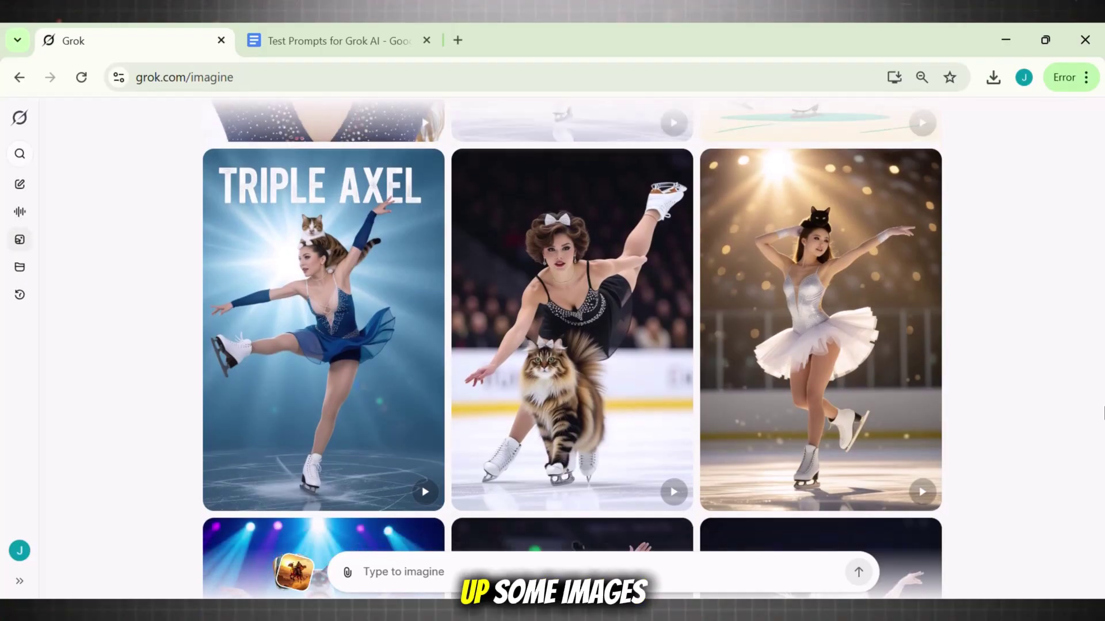
scroll(1103, 412, down, 3)
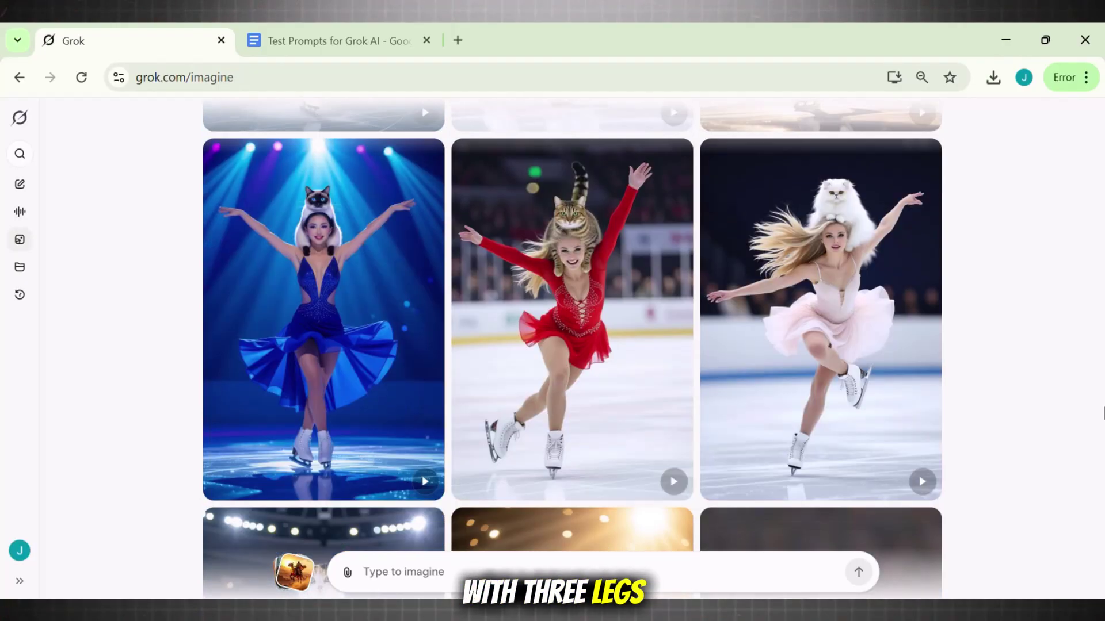
scroll(1103, 413, down, 6)
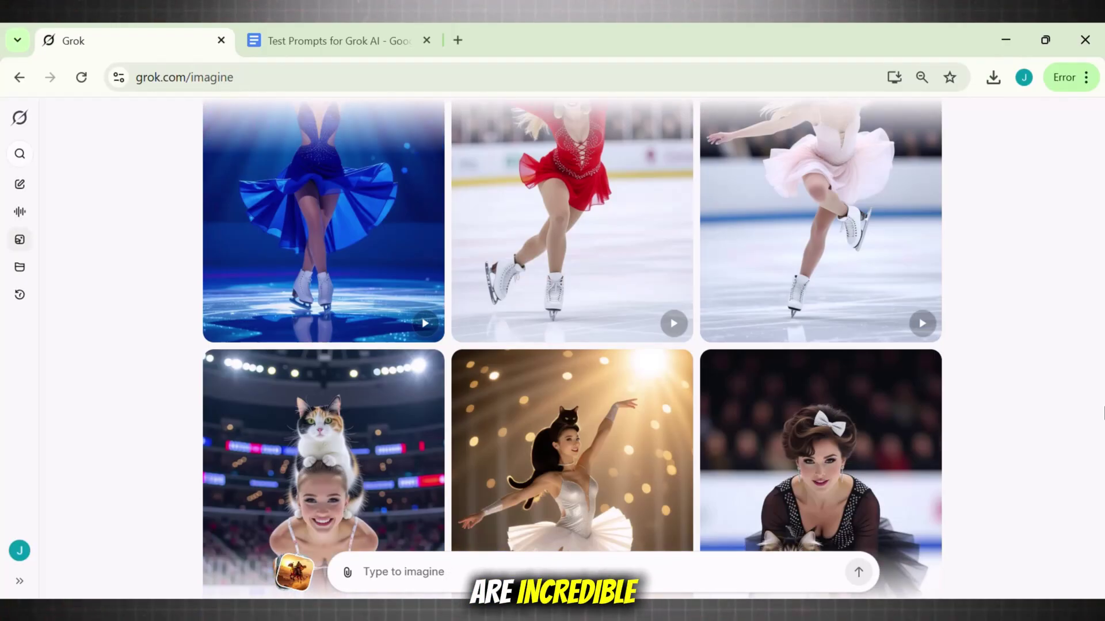
scroll(1053, 294, up, 5)
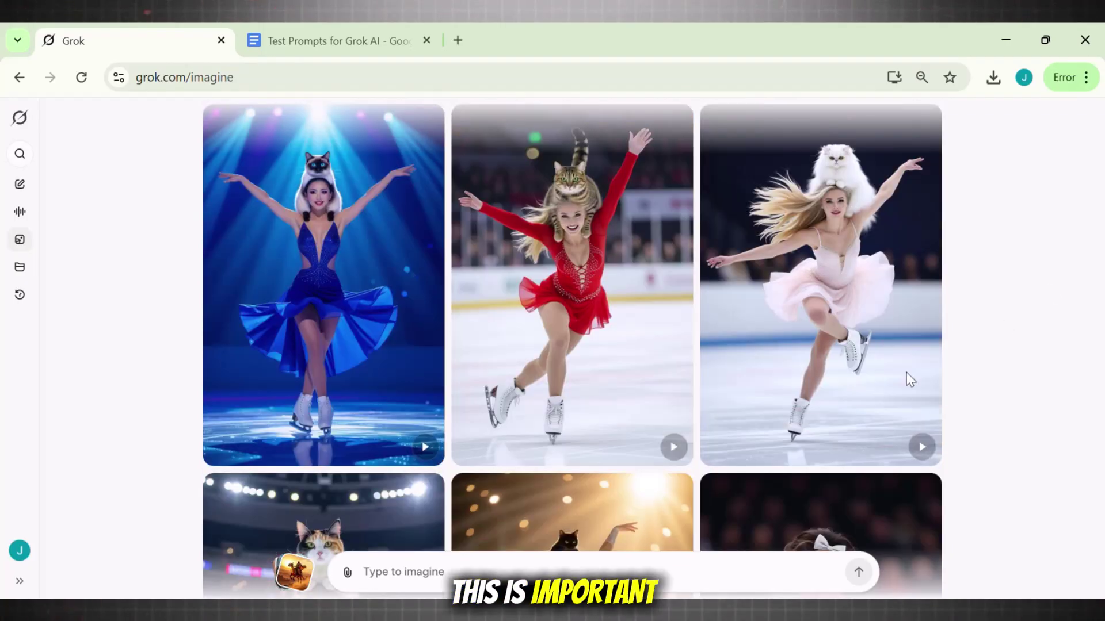
click(606, 385)
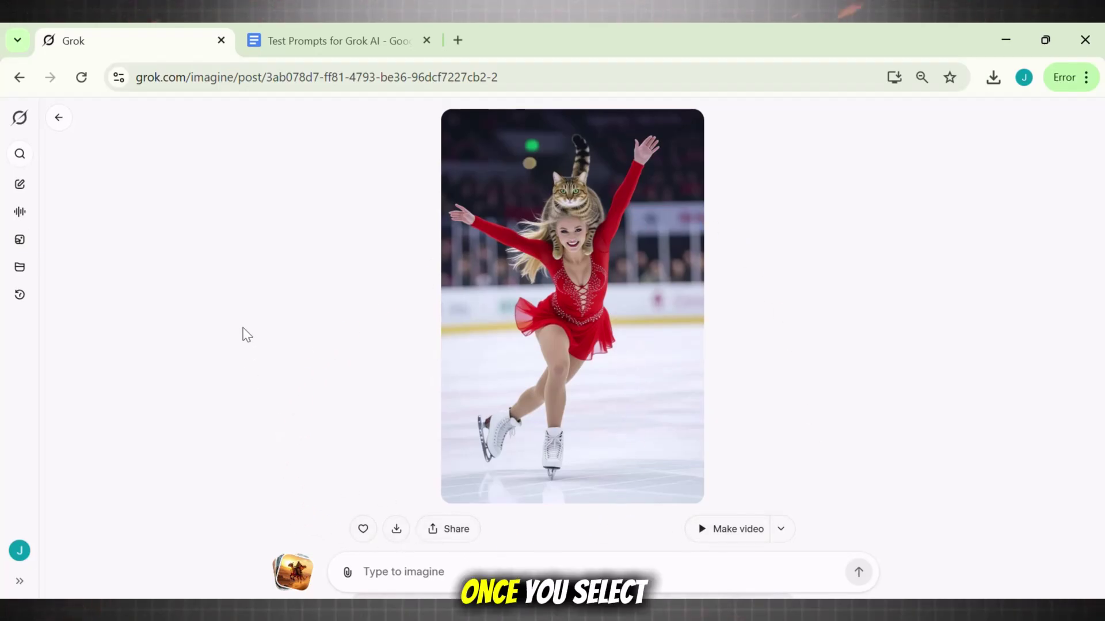
key(alt+Left)
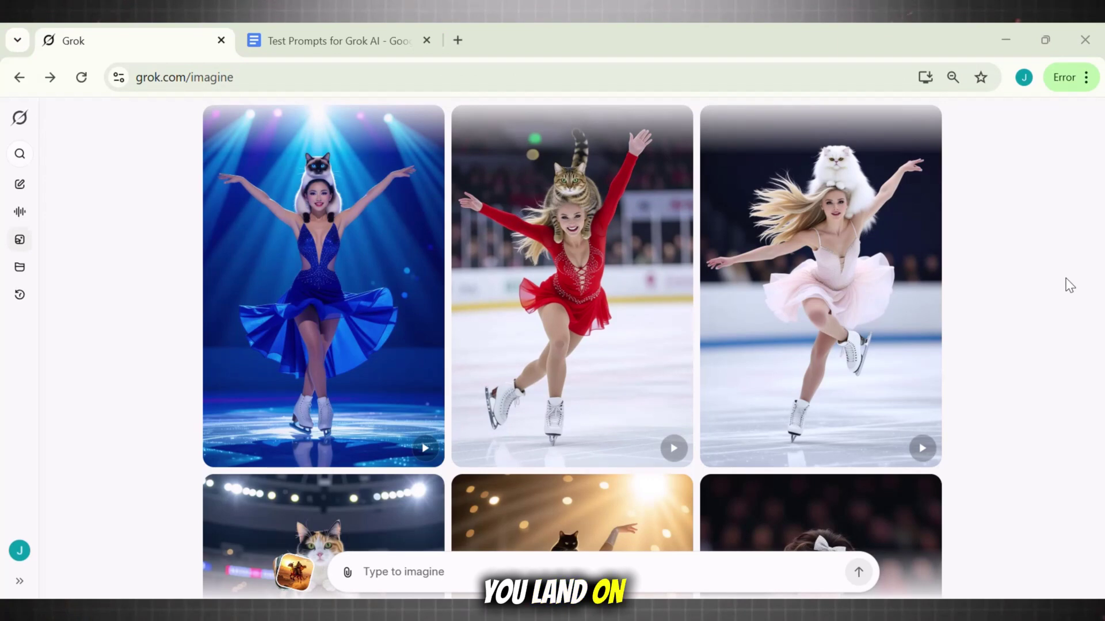
click(574, 313)
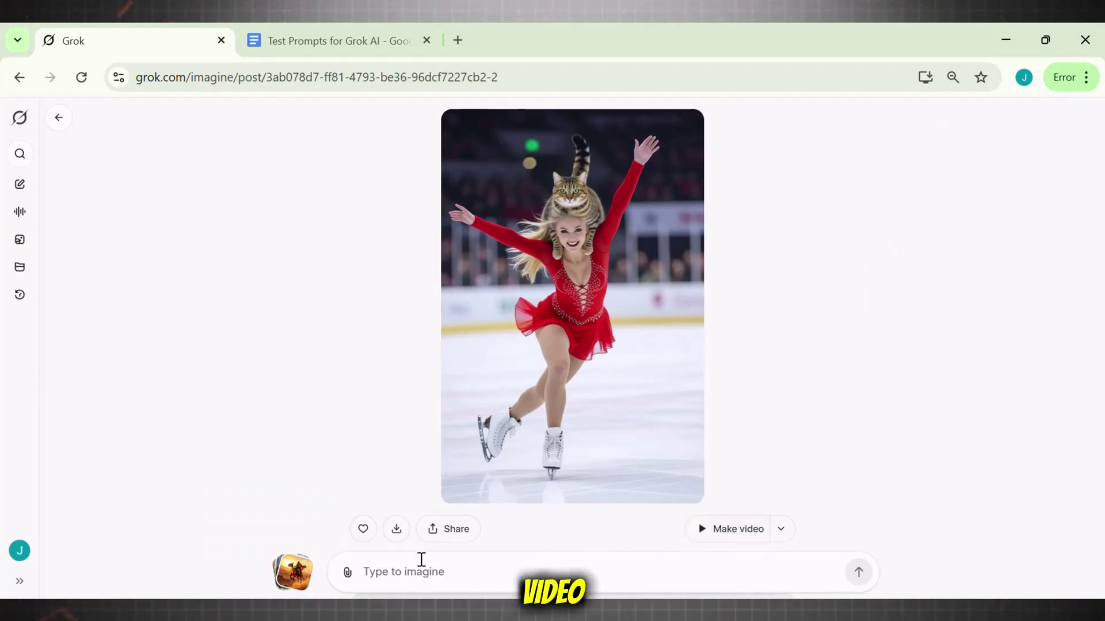
key(alt+Left)
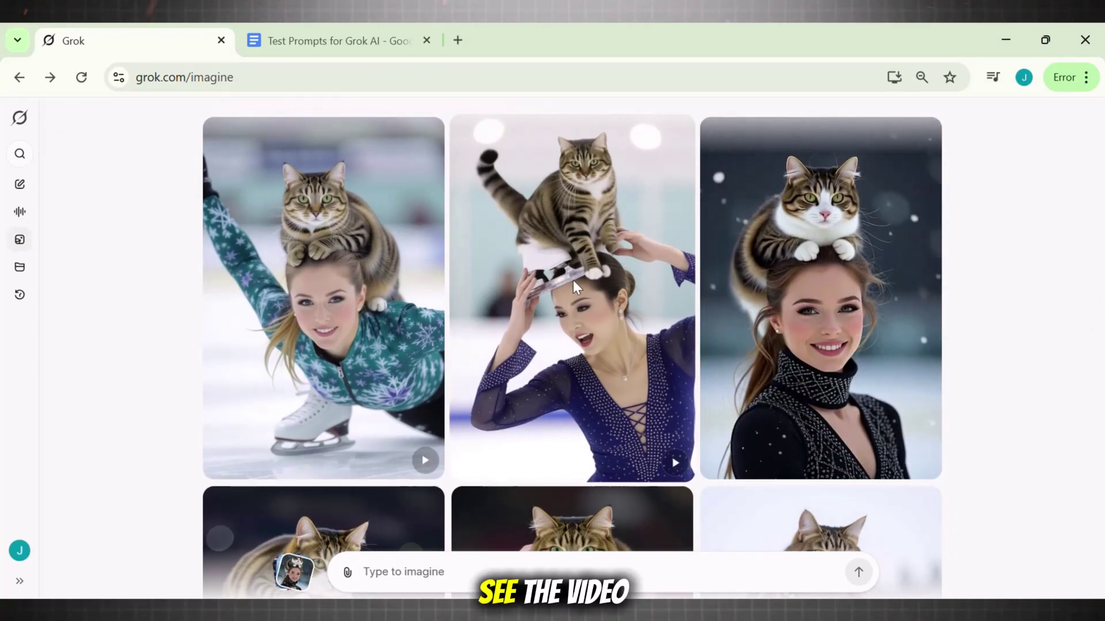
Open the snowy skater with the white-chested cat, play its video, then go back
click(834, 336)
click(487, 486)
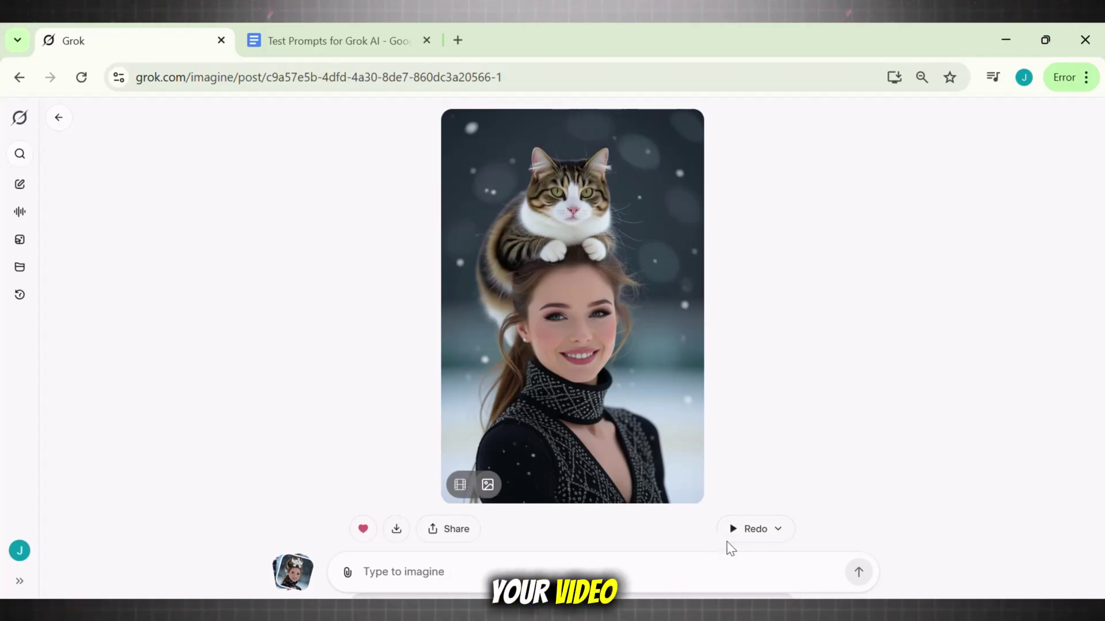
click(459, 485)
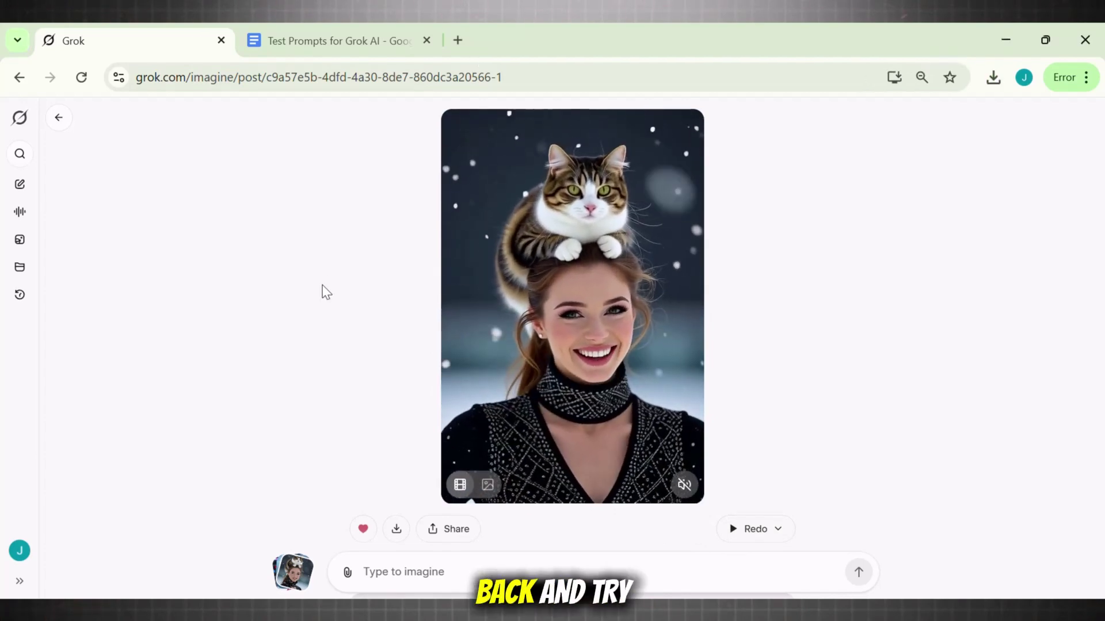
click(61, 121)
Copy the 'Astronaut holding a glowing blue crystal' prompt from the Docs document
key(ctrl+Tab)
click(627, 411)
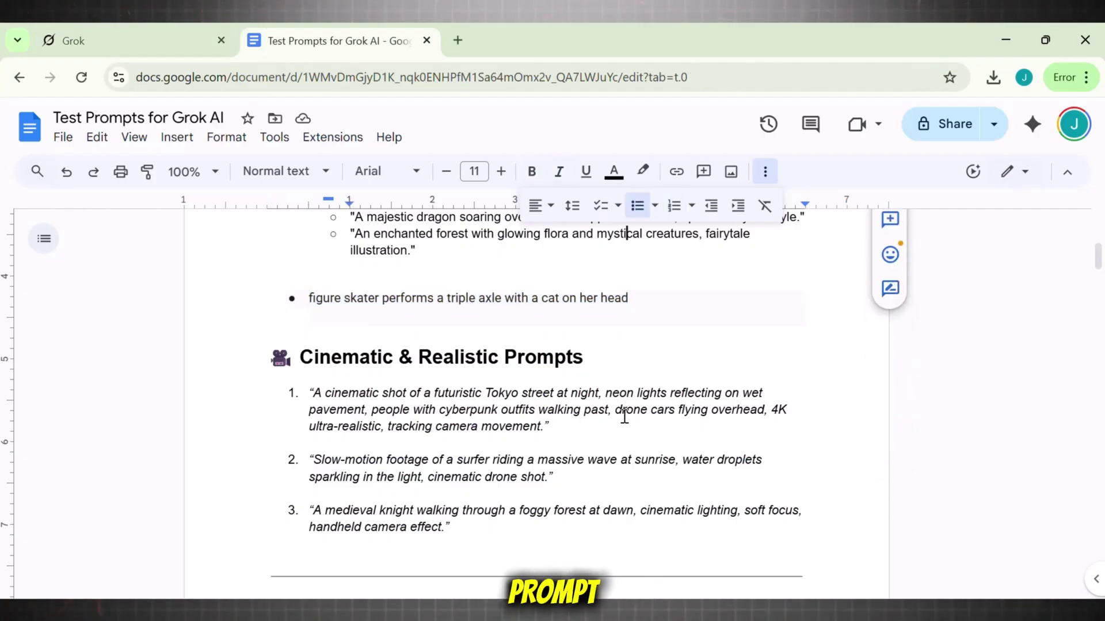
scroll(625, 413, up, 5)
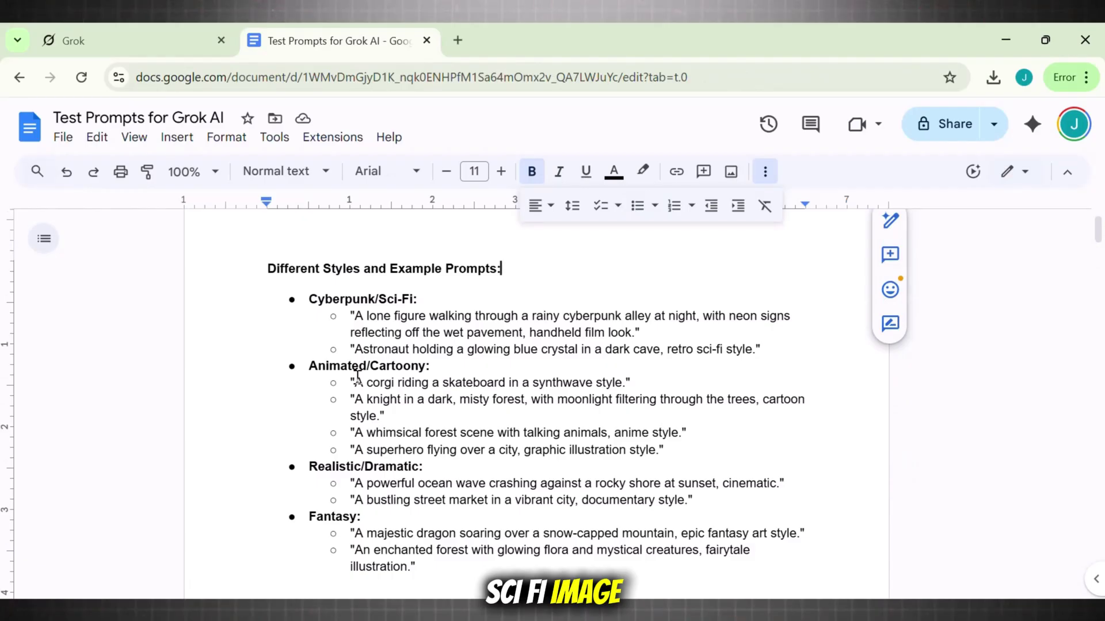
click(358, 378)
click(530, 350)
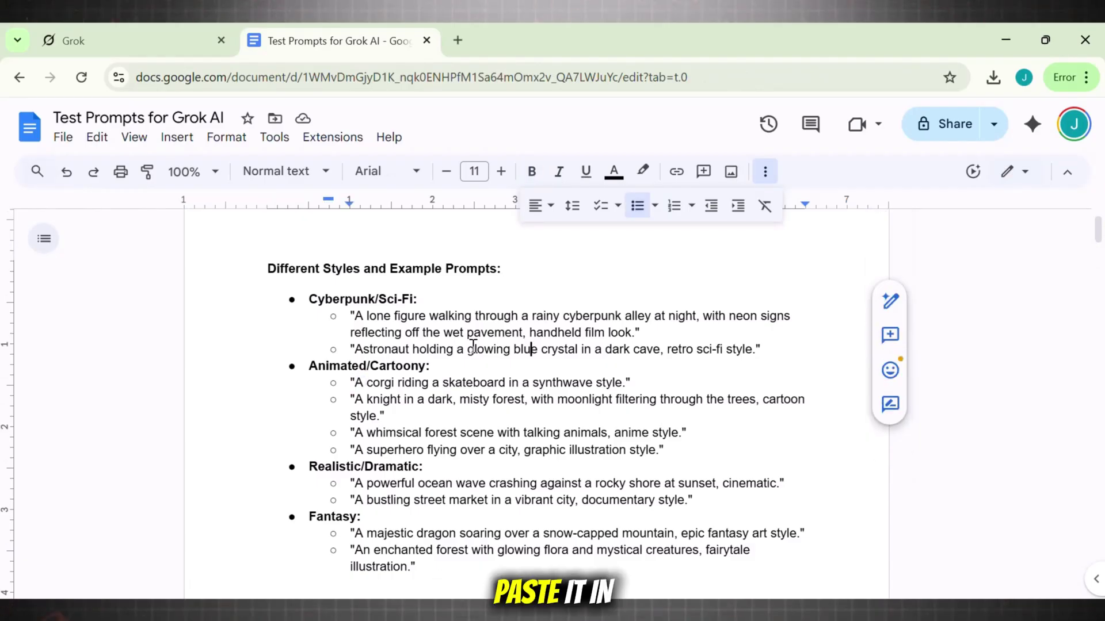
click(165, 30)
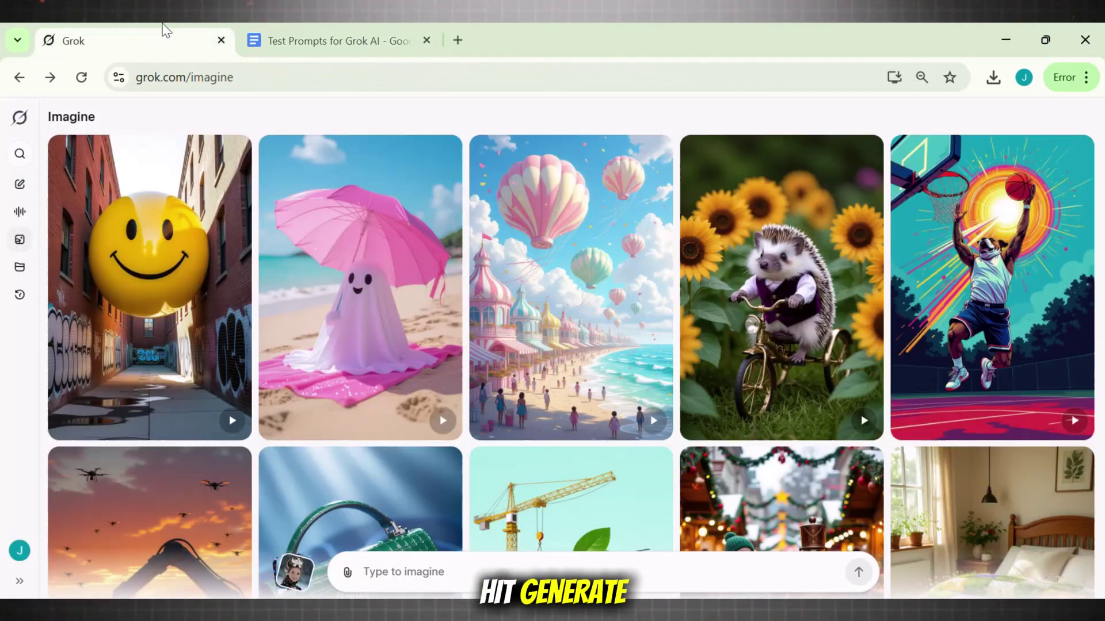
Generate images for the astronaut crystal-cave retro sci-fi prompt and open the bottom-left result
text(Astronaut holding a glowing blue crystal in a dark cave, retro sci-fi style.)
click(857, 571)
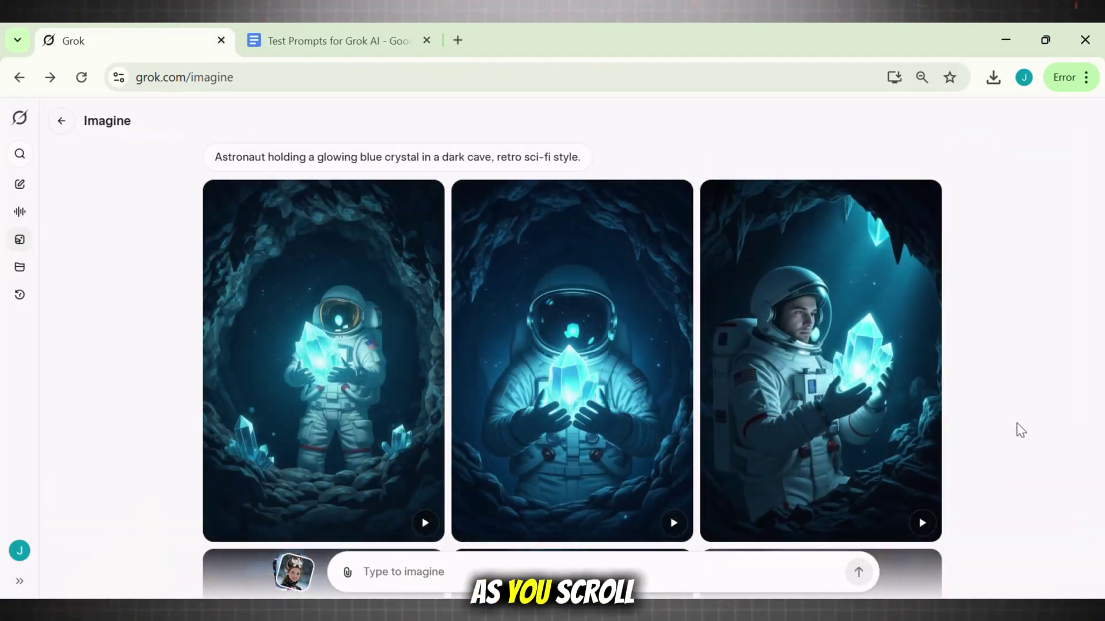
scroll(1020, 430, down, 5)
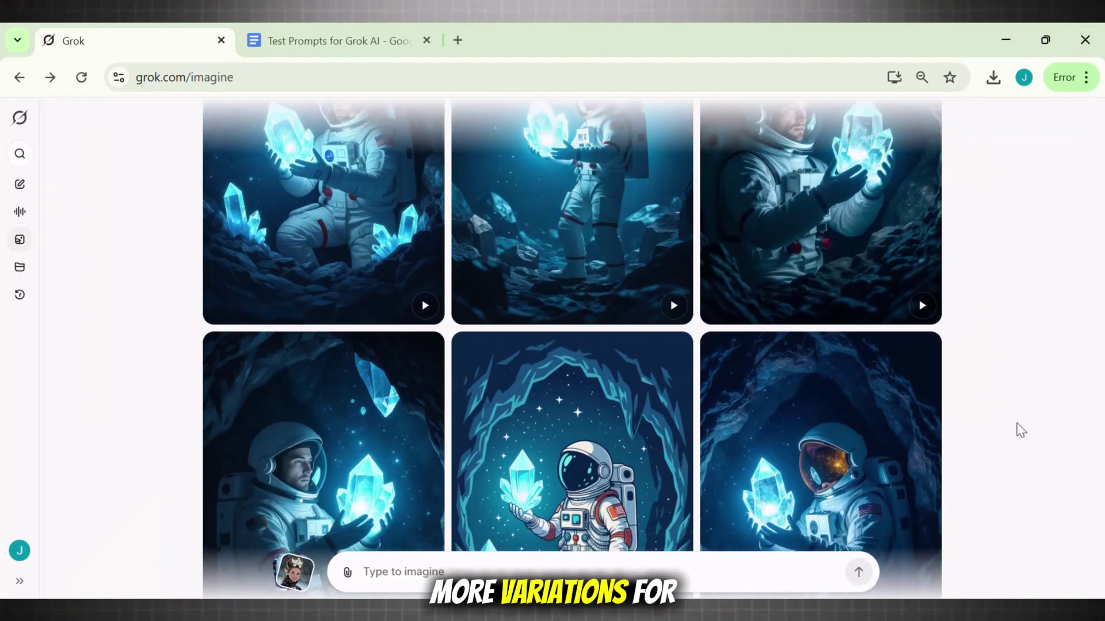
scroll(1020, 431, down, 6)
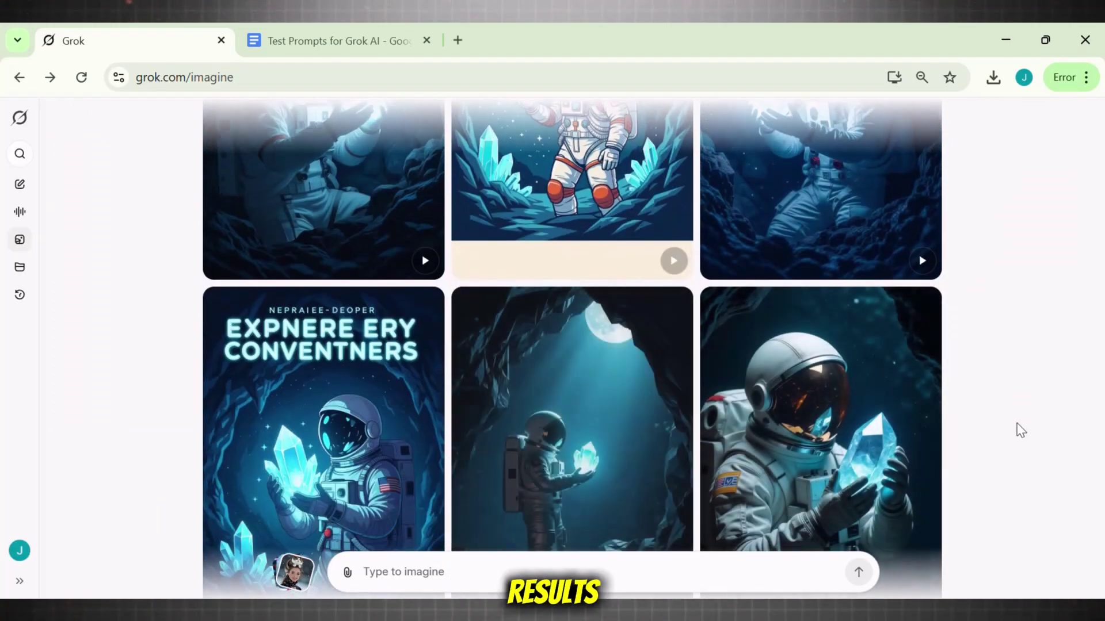
scroll(1020, 430, down, 5)
scroll(1021, 430, up, 1)
scroll(1020, 430, down, 8)
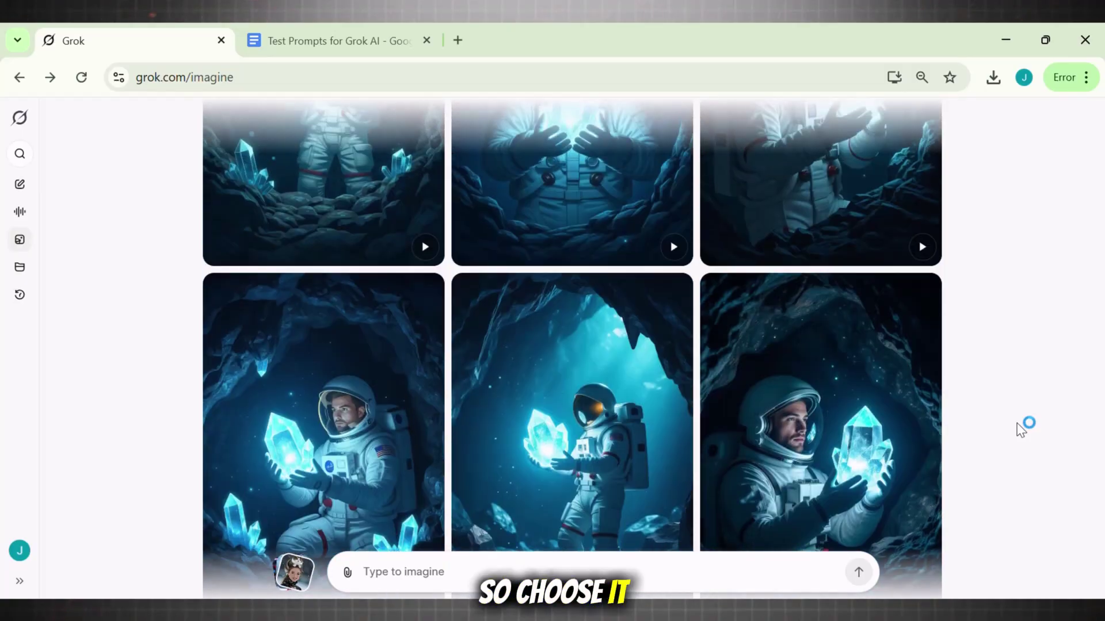
click(322, 403)
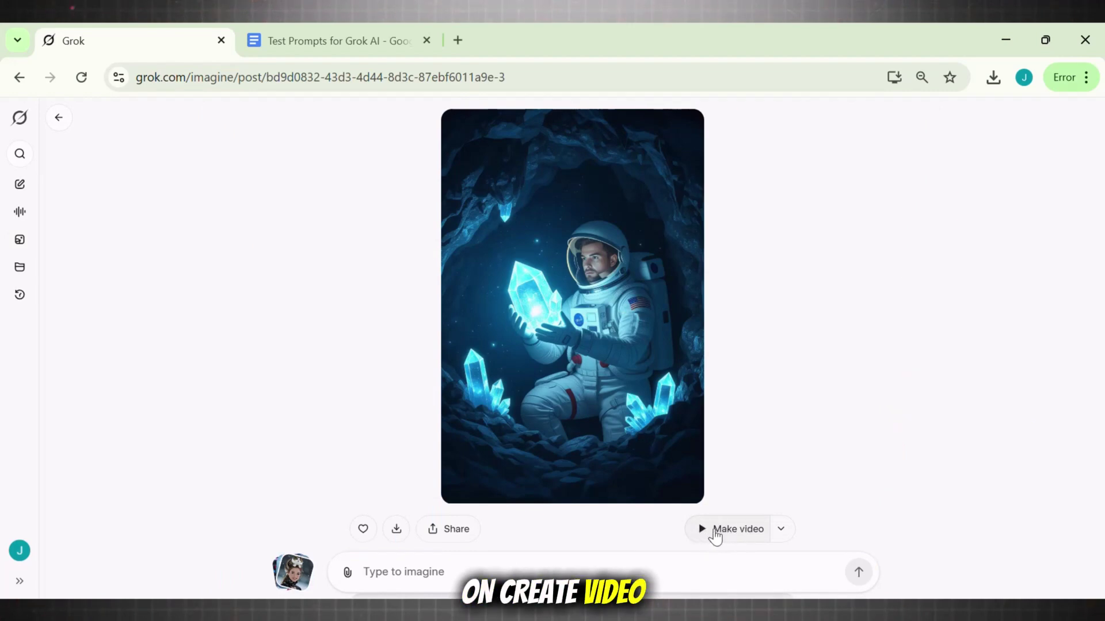
Animate the astronaut cave image into a video and mute its sound
click(707, 529)
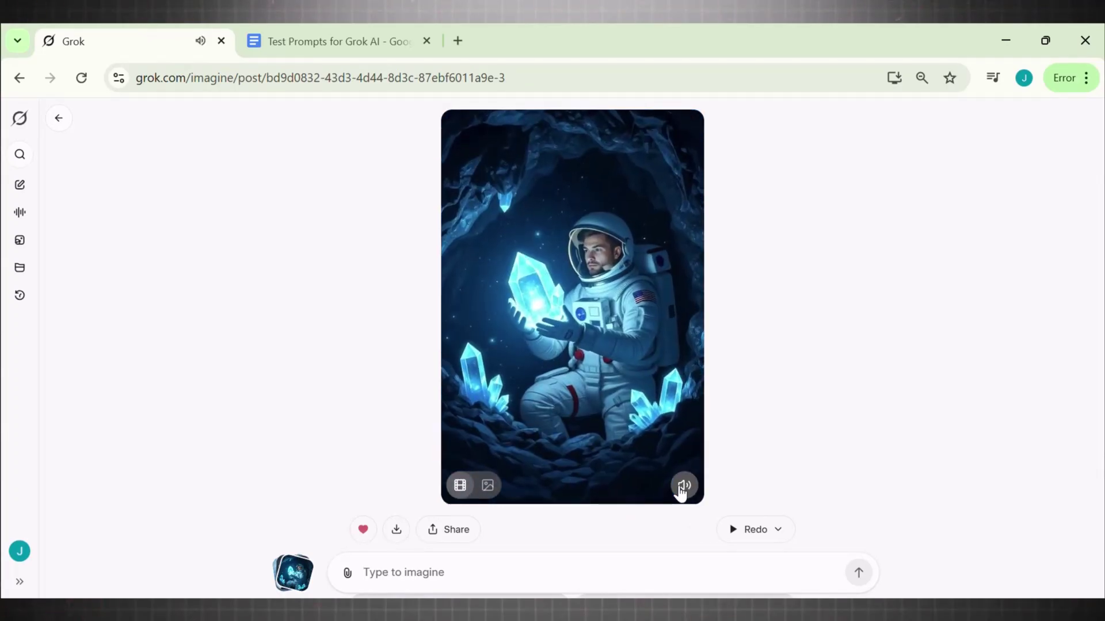
click(684, 486)
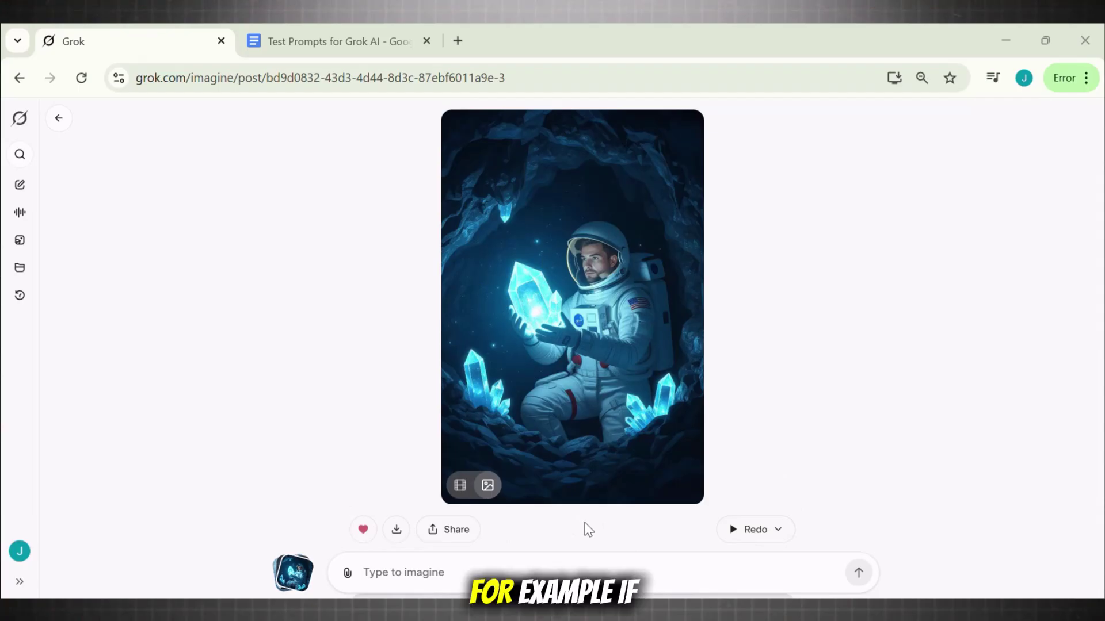
Choose a custom redo for the astronaut video with the speech line 'WoW! look at this'
click(779, 530)
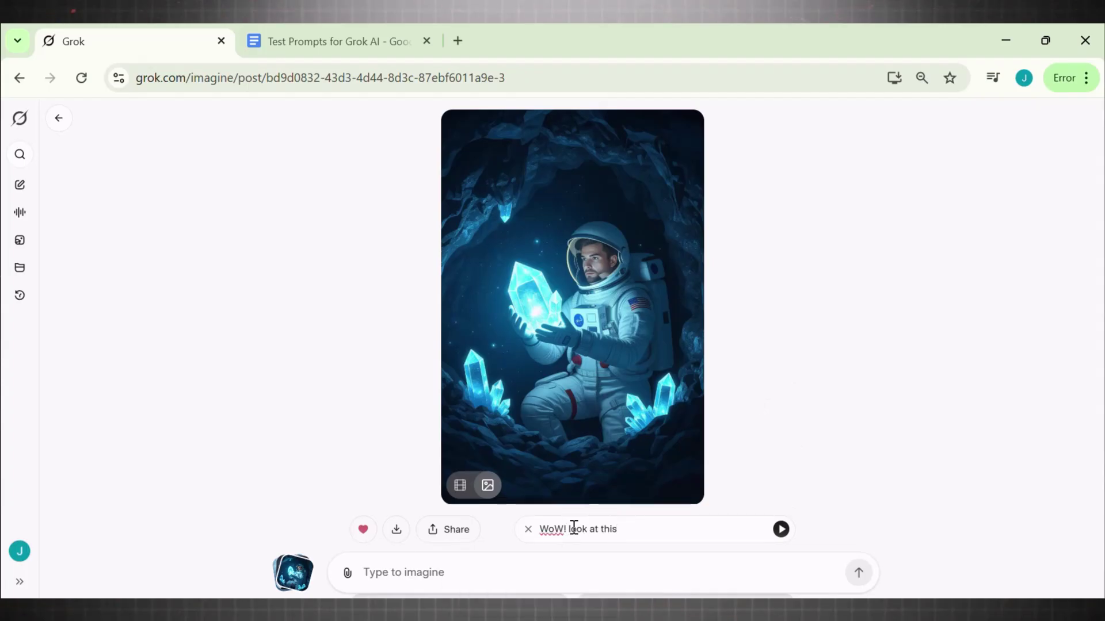
text(gy)
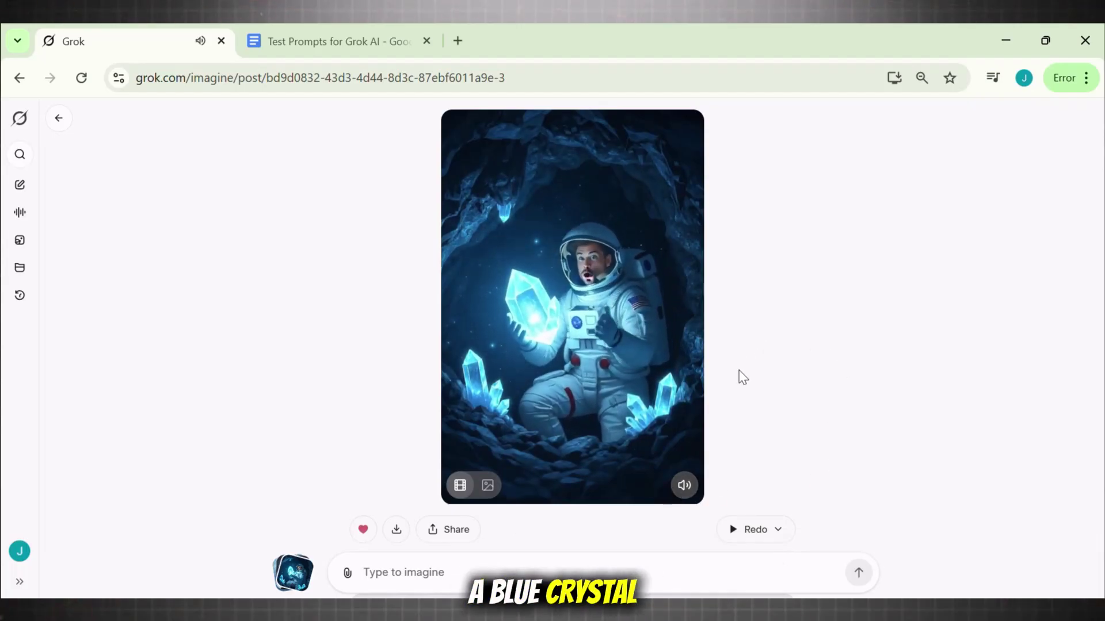
Mute the video, replace the prompt with 'make this man say this naturally: Wow! look at this guys!…', then show prompt 13 in the doc
click(684, 486)
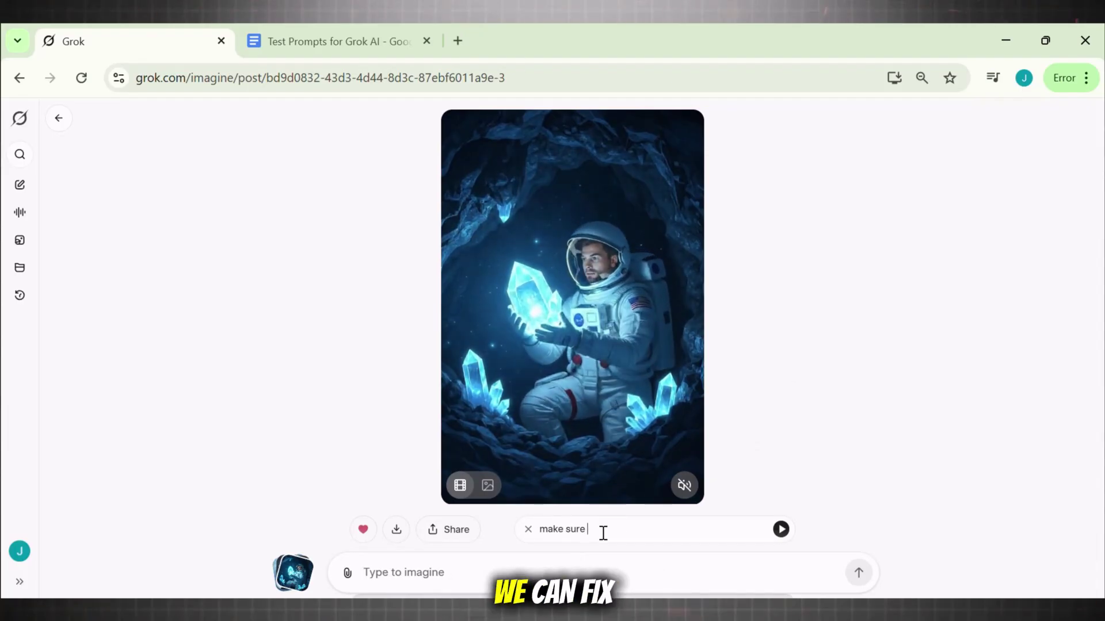
key(ctrl+a)
key(BackSpace)
text(make this man say this naturall)
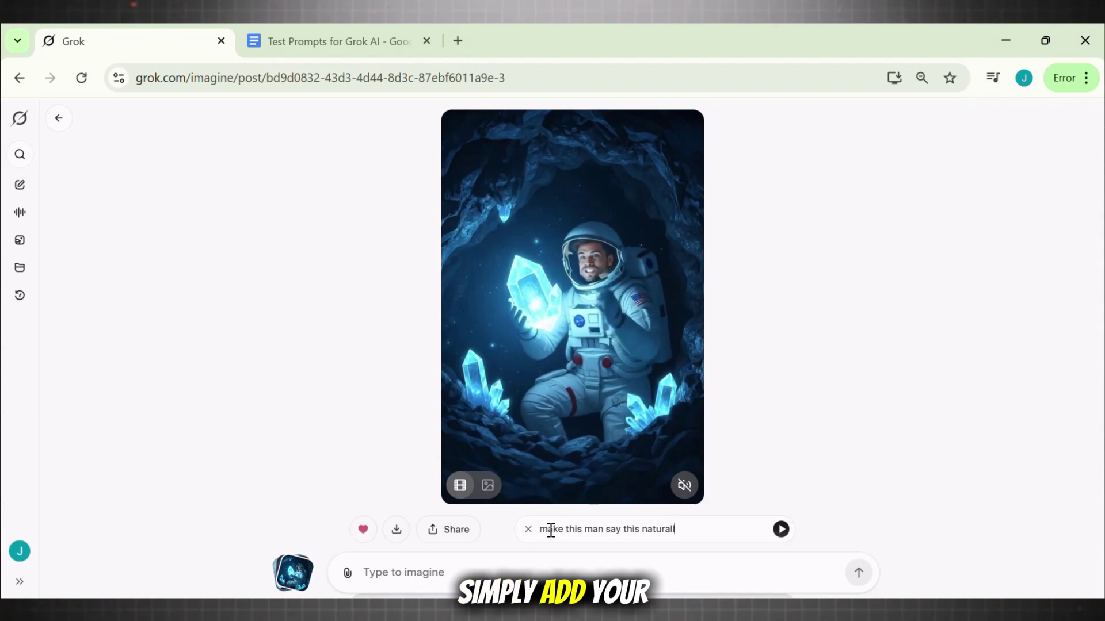
text(y: Wow! look at th)
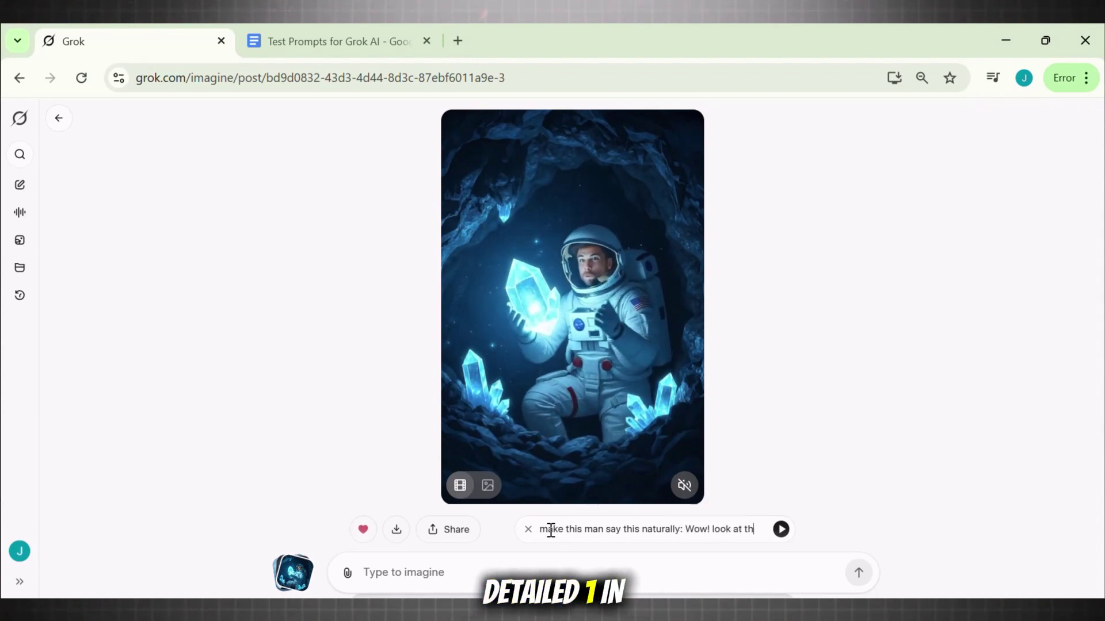
text(is guys! I just found a blue crus)
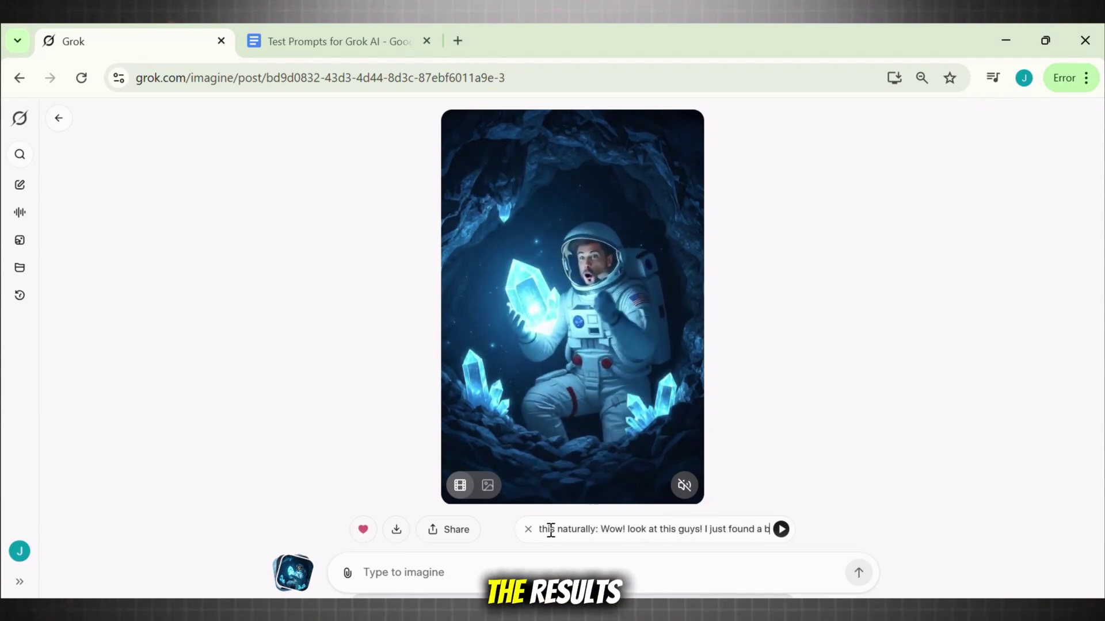
click(301, 43)
drag(1095, 245, 1097, 392)
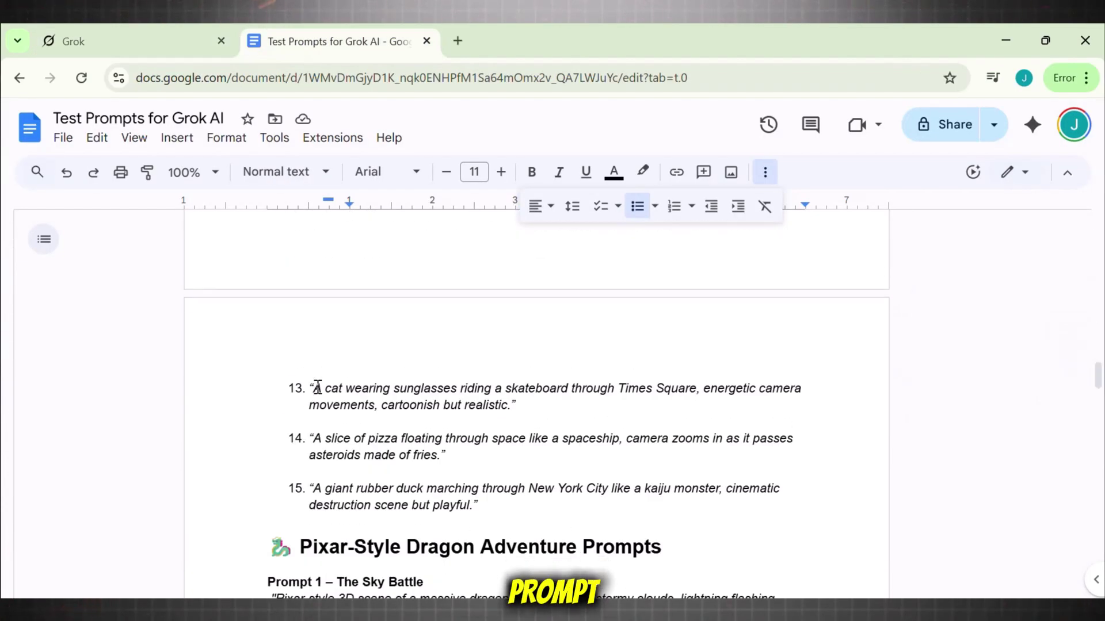
Paste the sunglasses cat skateboarding prompt into Grok Imagine and generate images
click(153, 38)
click(56, 117)
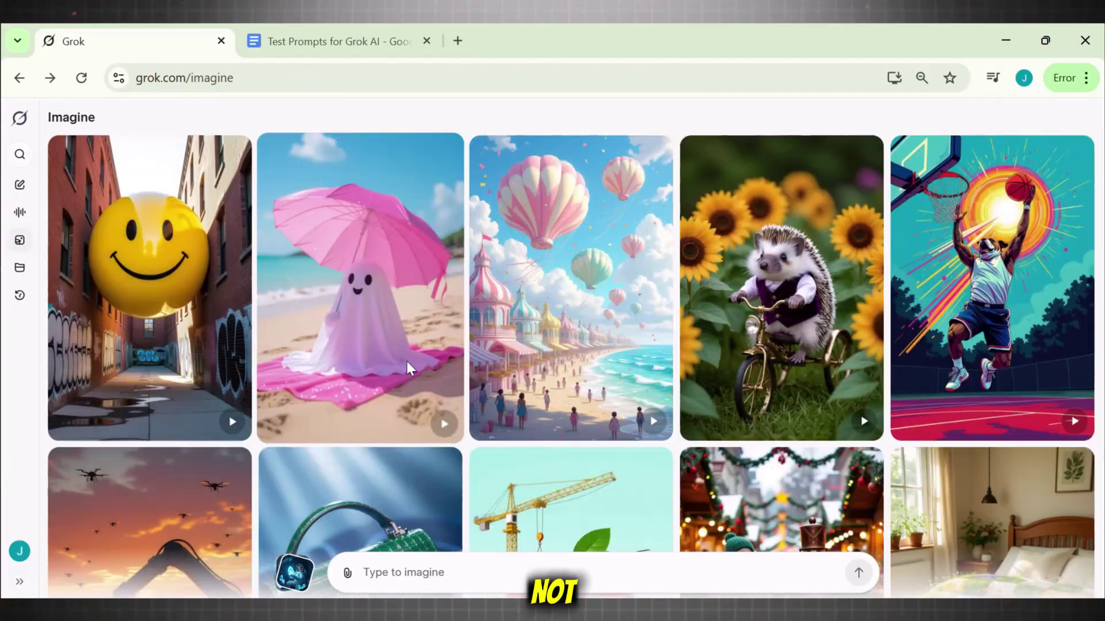
text(A cat wearing sunglasses riding a skateboard through Times Square, energetic camera movements, cartoonish but realistic.)
click(857, 576)
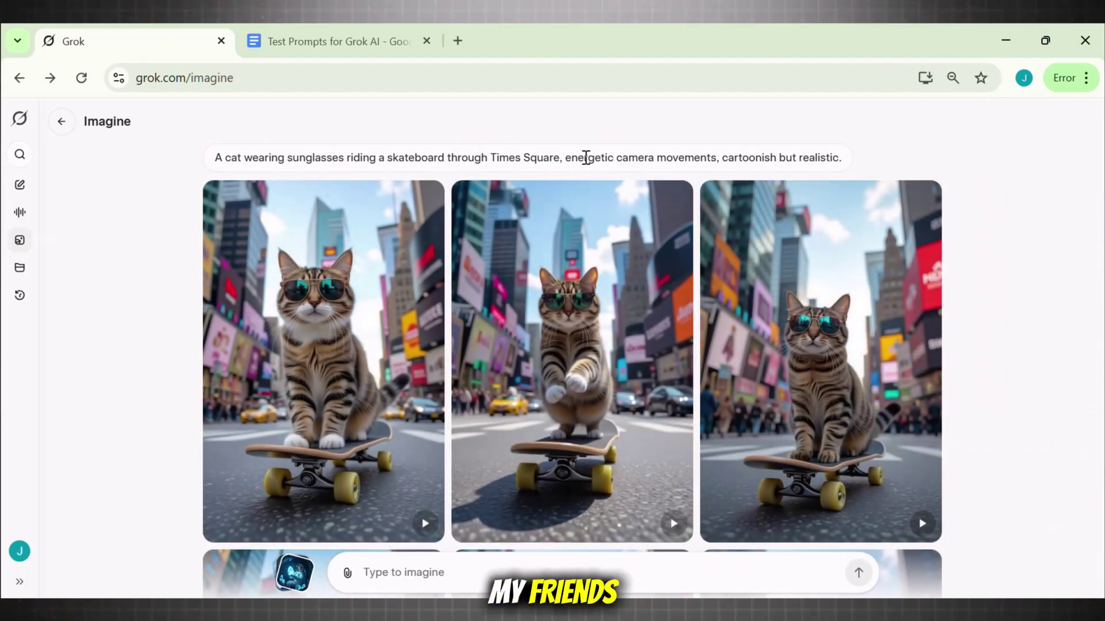
Browse the skateboarding cat results and open the sunglasses cat as a video
scroll(921, 363, down, 5)
scroll(970, 369, down, 10)
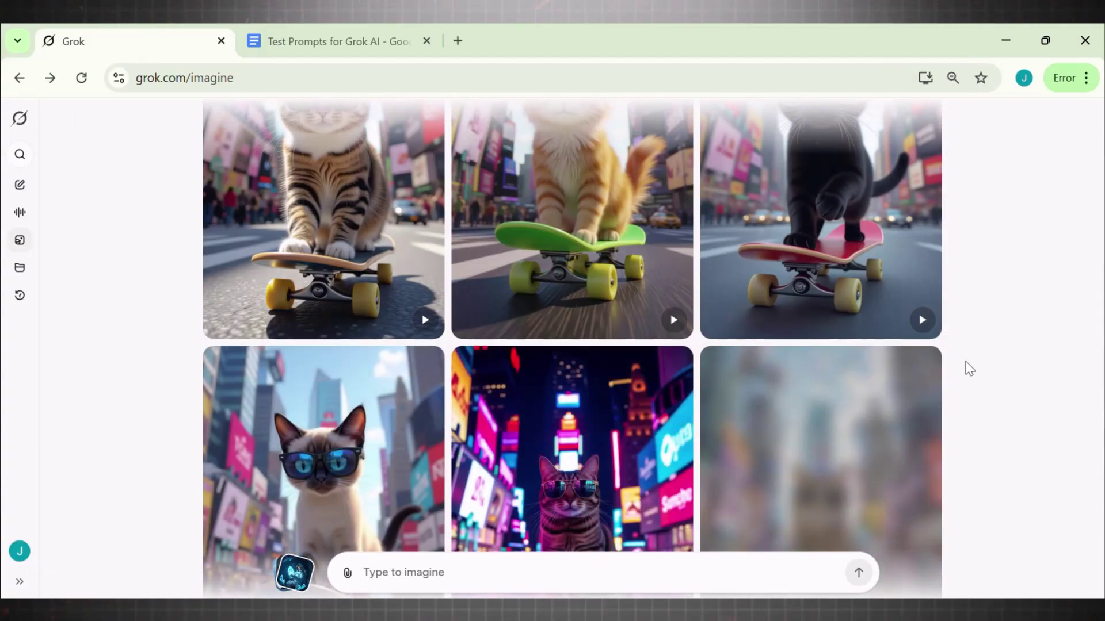
scroll(970, 369, down, 3)
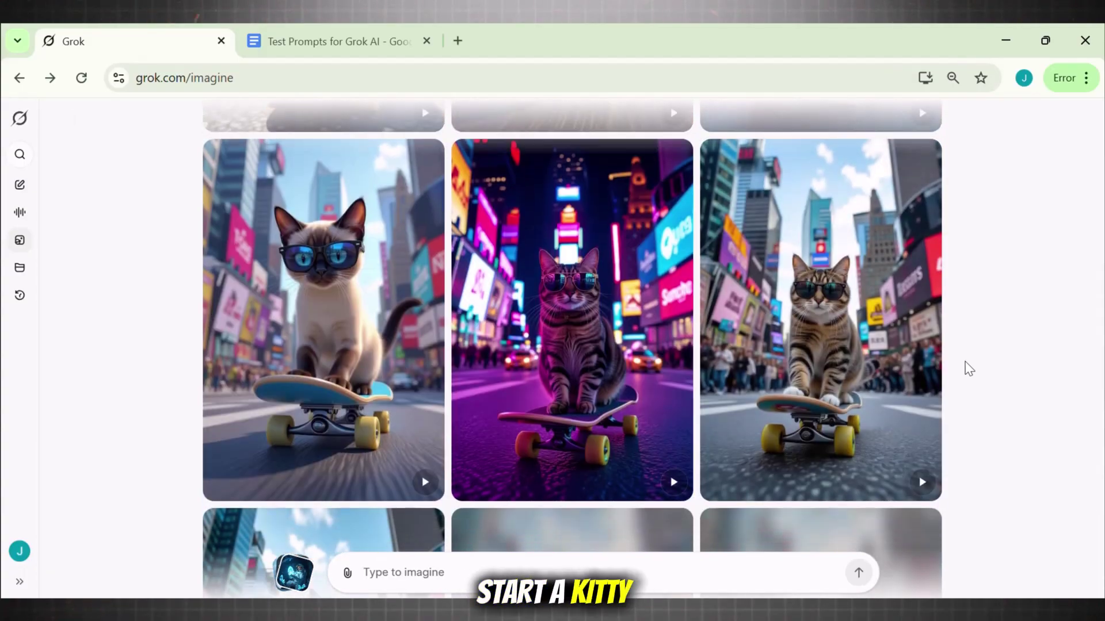
scroll(969, 369, up, 1)
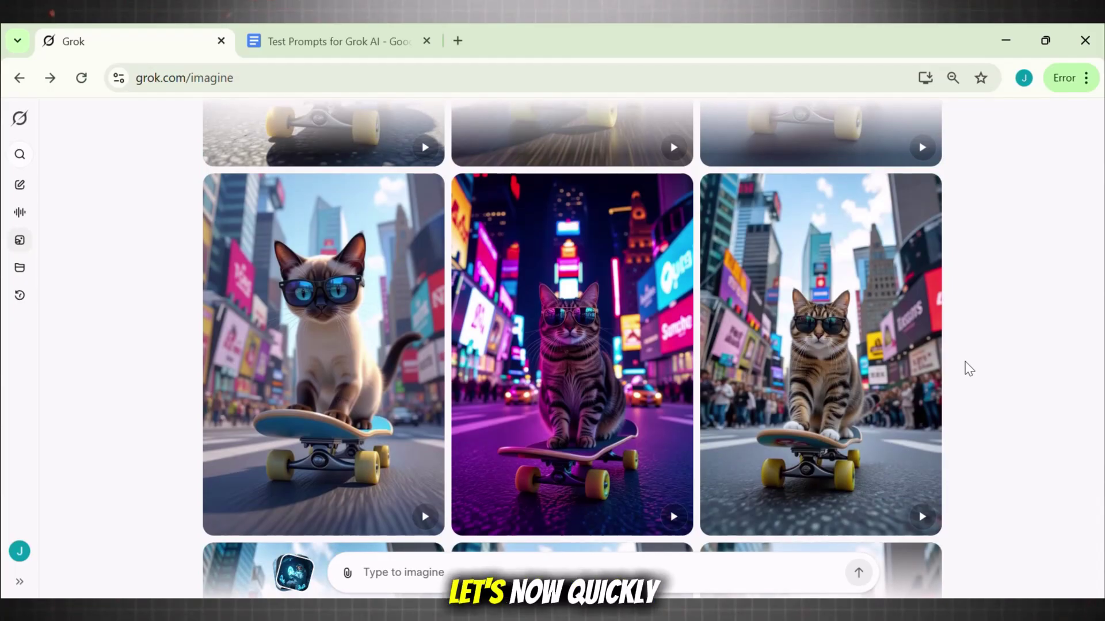
scroll(893, 391, up, 1)
scroll(895, 394, up, 8)
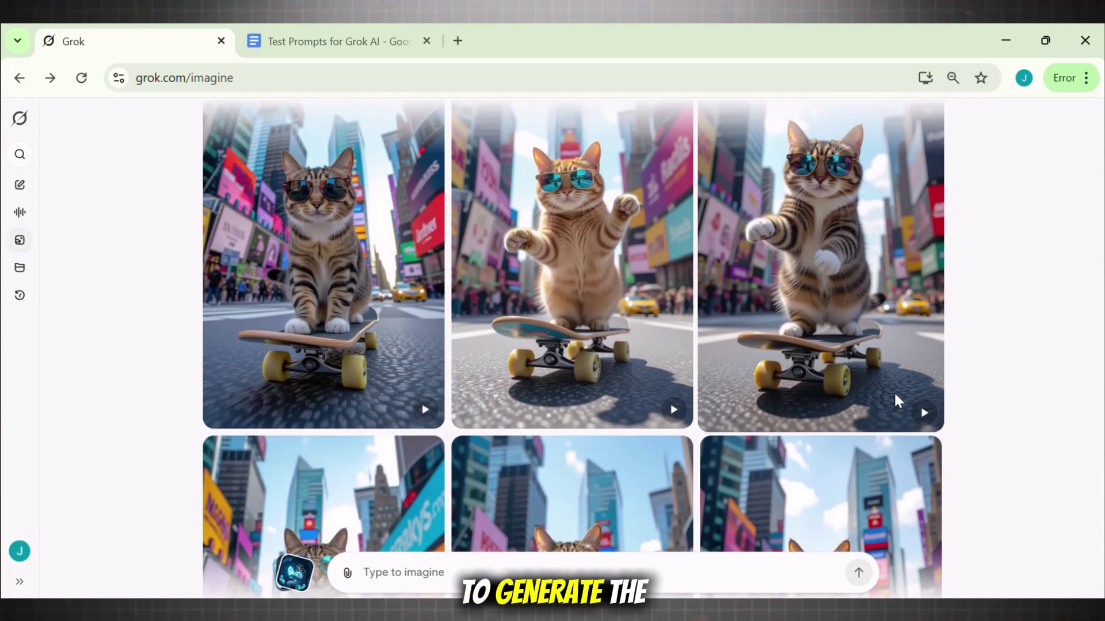
scroll(895, 396, up, 3)
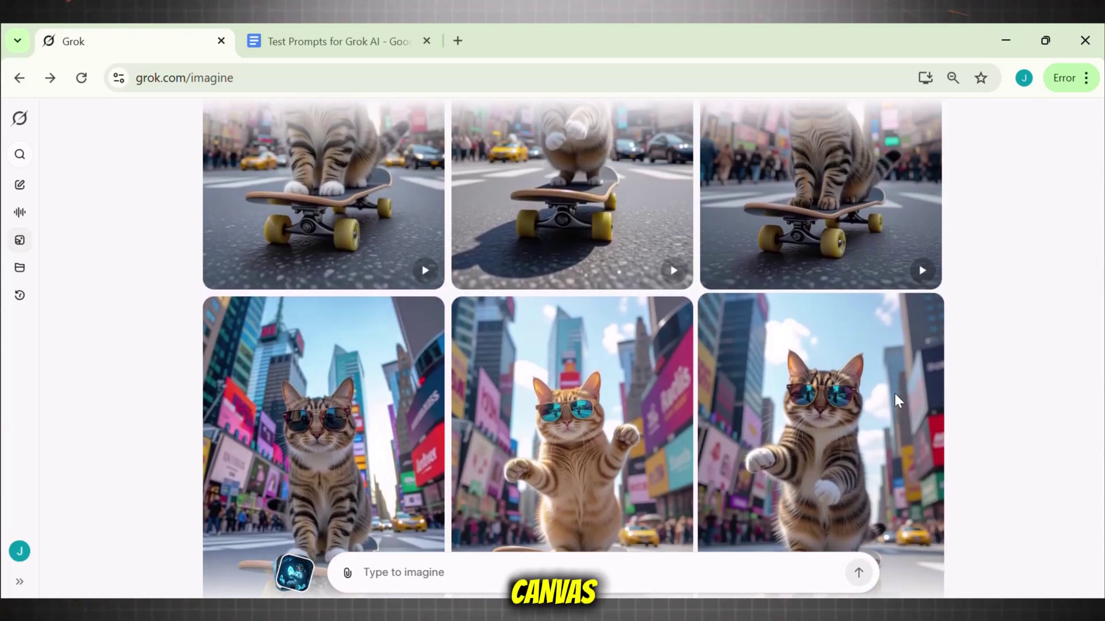
click(895, 394)
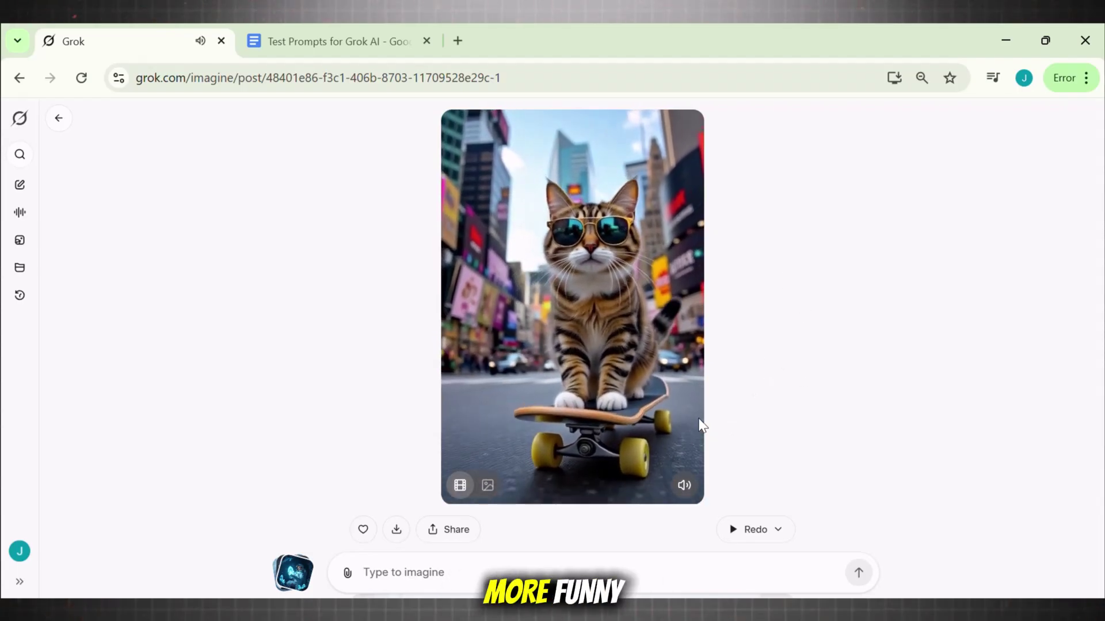
Remake the cat video in Fun mode with sound on, then start a video from the boy-in-boat image
click(781, 536)
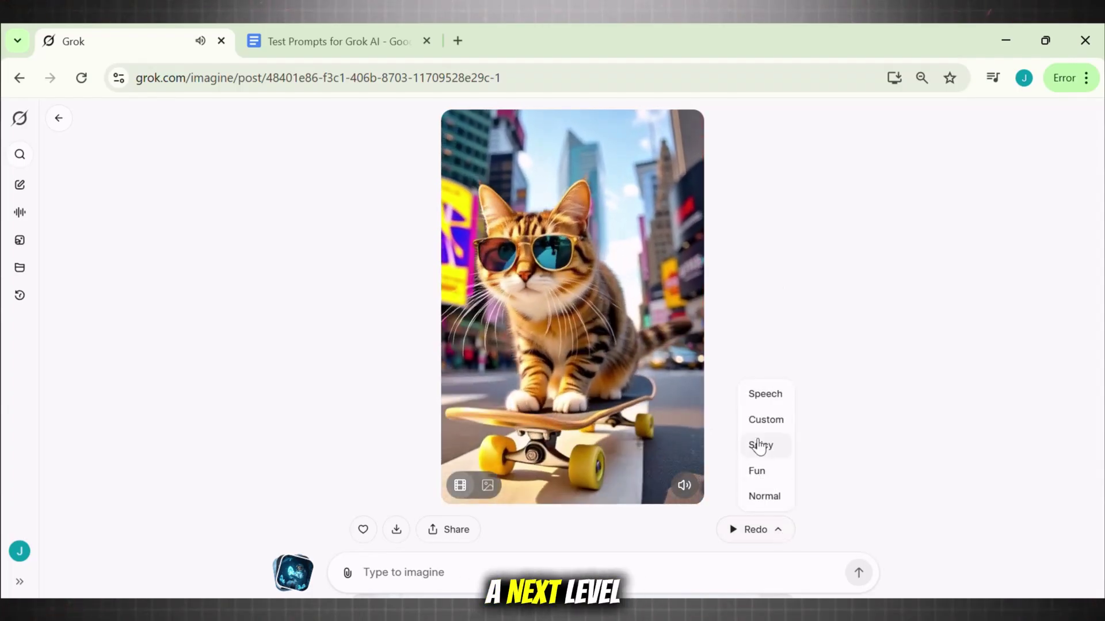
click(762, 475)
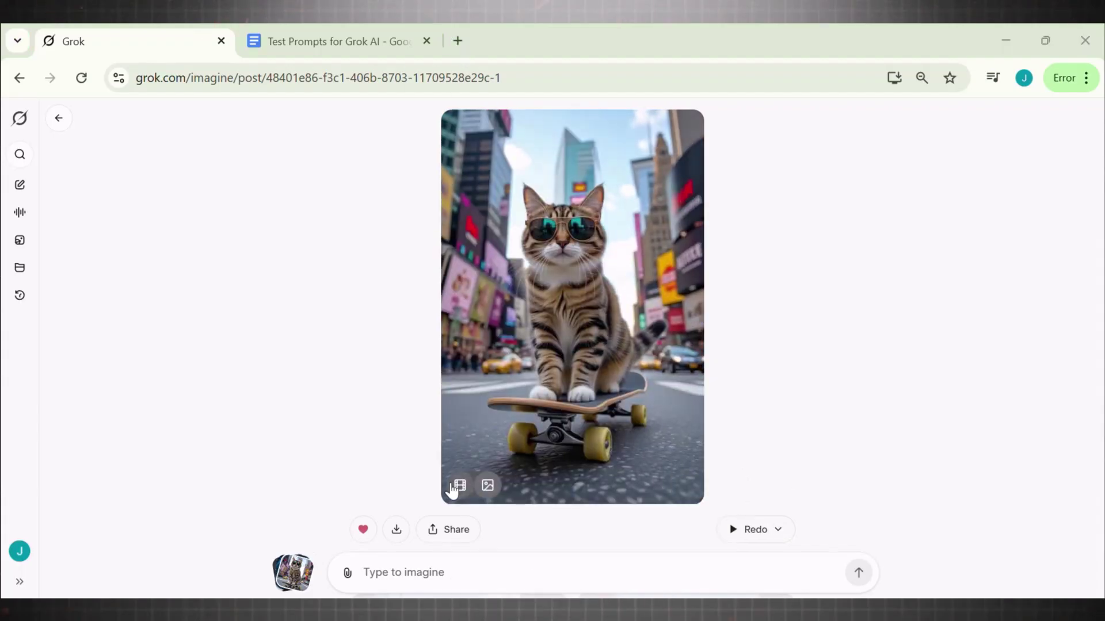
click(685, 486)
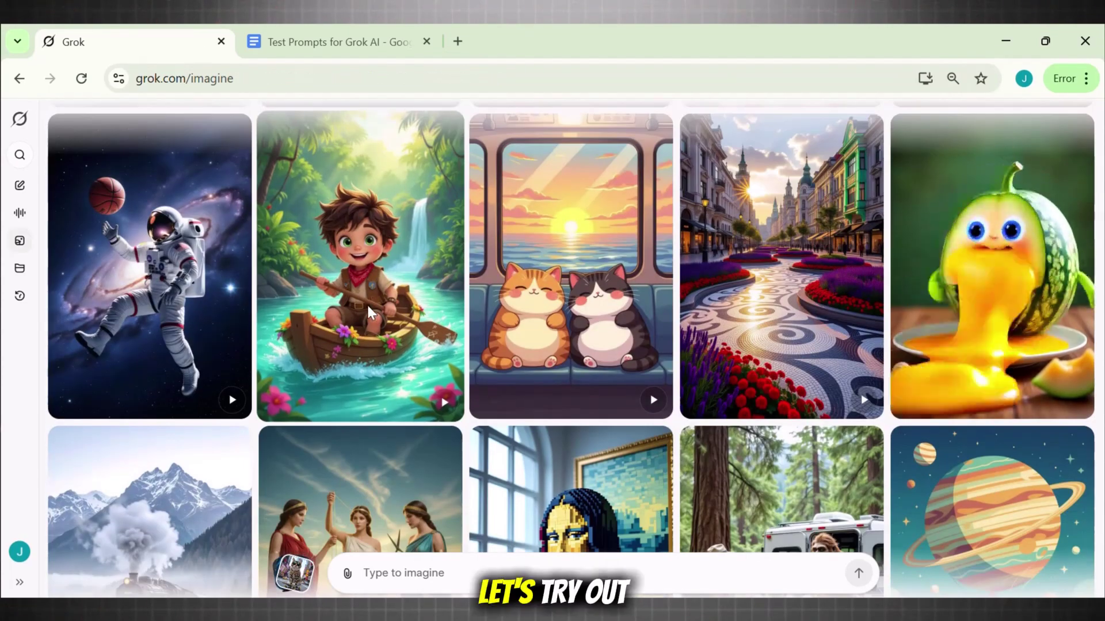
scroll(367, 323, up, 1)
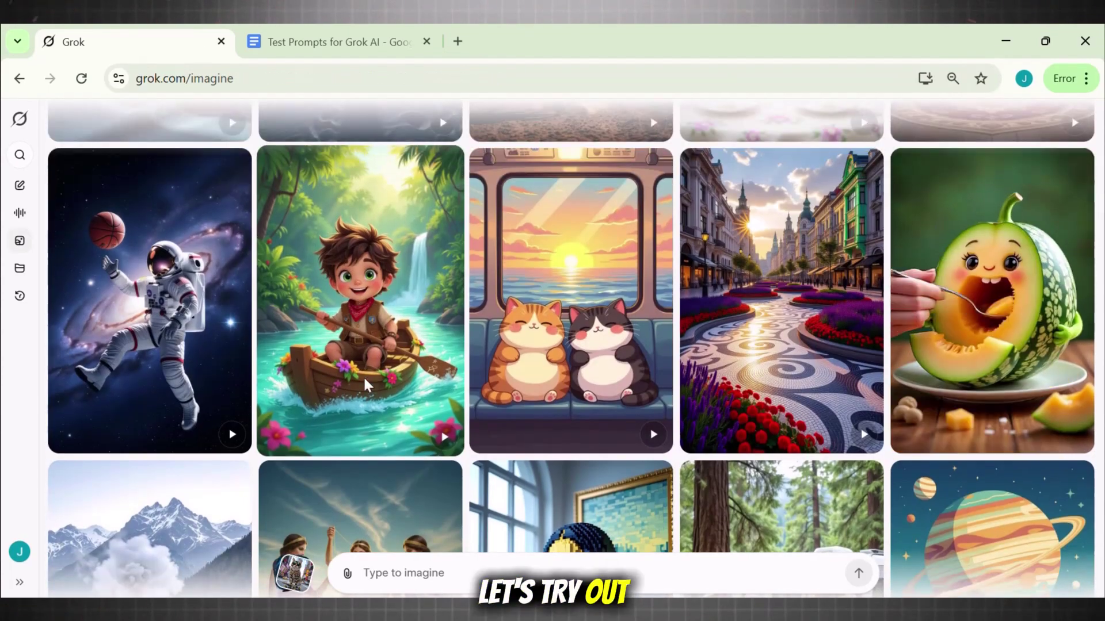
click(444, 435)
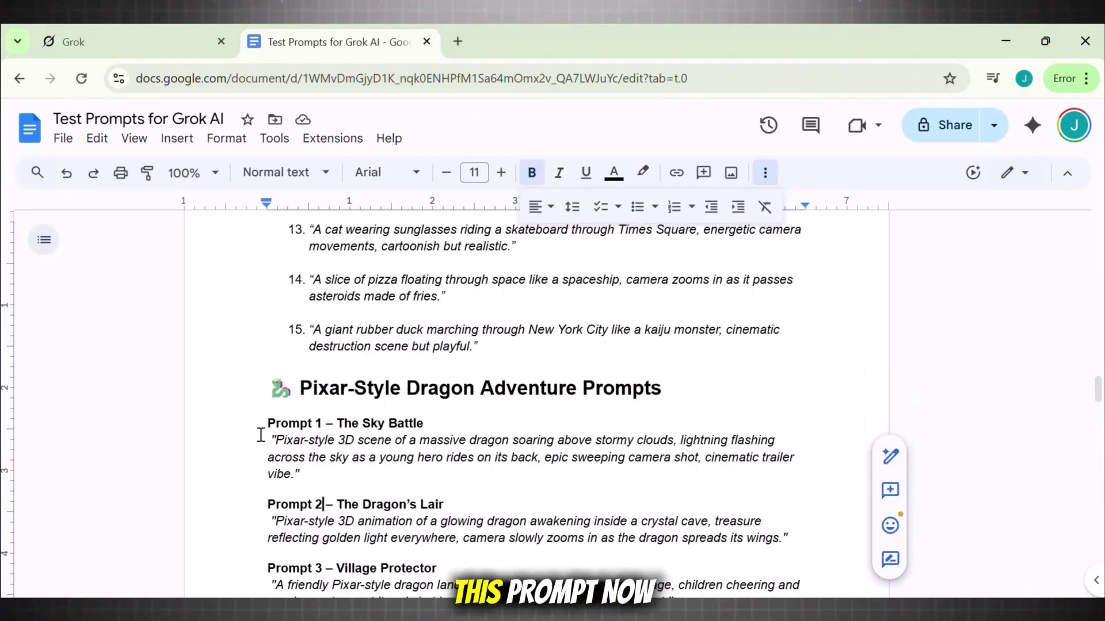
Select Prompt 1's Sky Battle dragon description in the prompts document
drag(248, 438, 271, 425)
click(298, 456)
drag(291, 489, 274, 441)
key(ctrl+c)
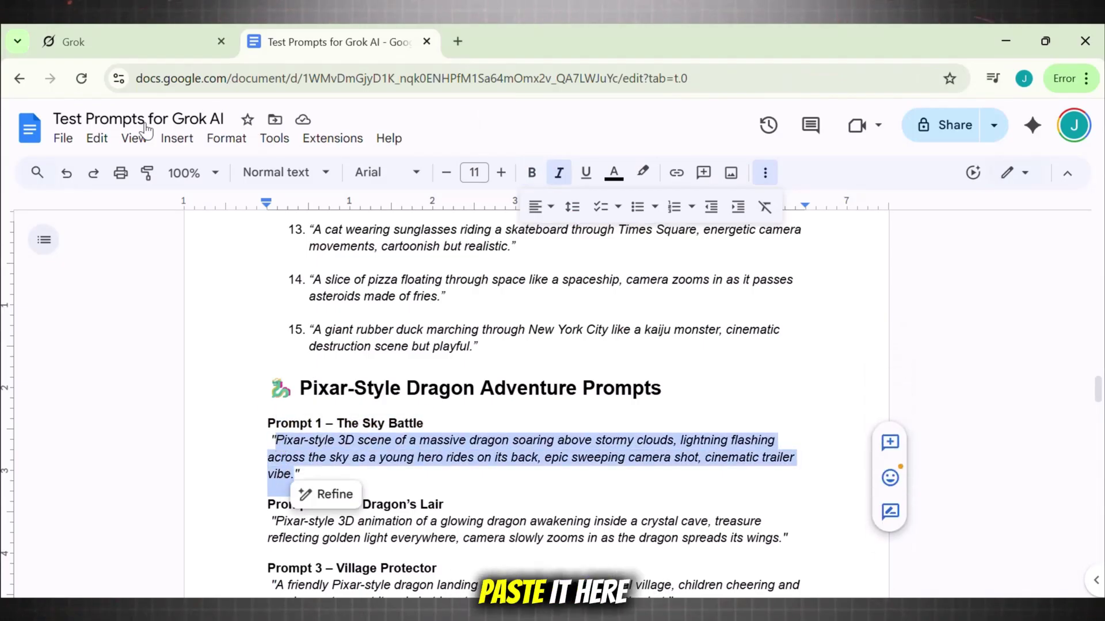
Paste the dragon prompt into Grok Imagine, generate images, and open one dragon as a video
click(125, 52)
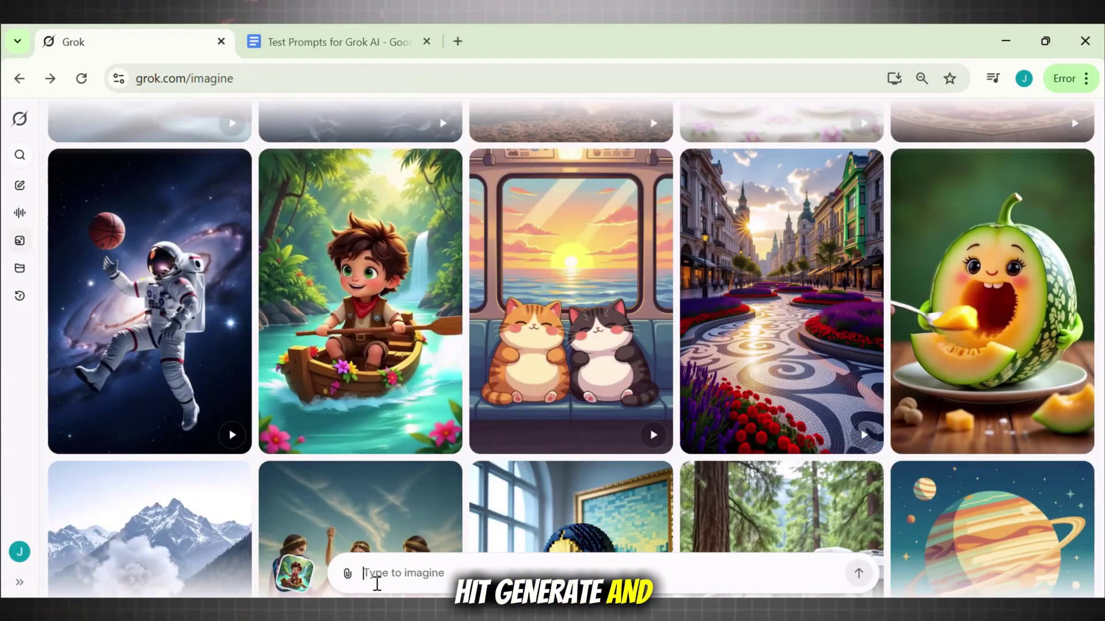
key(ctrl+v)
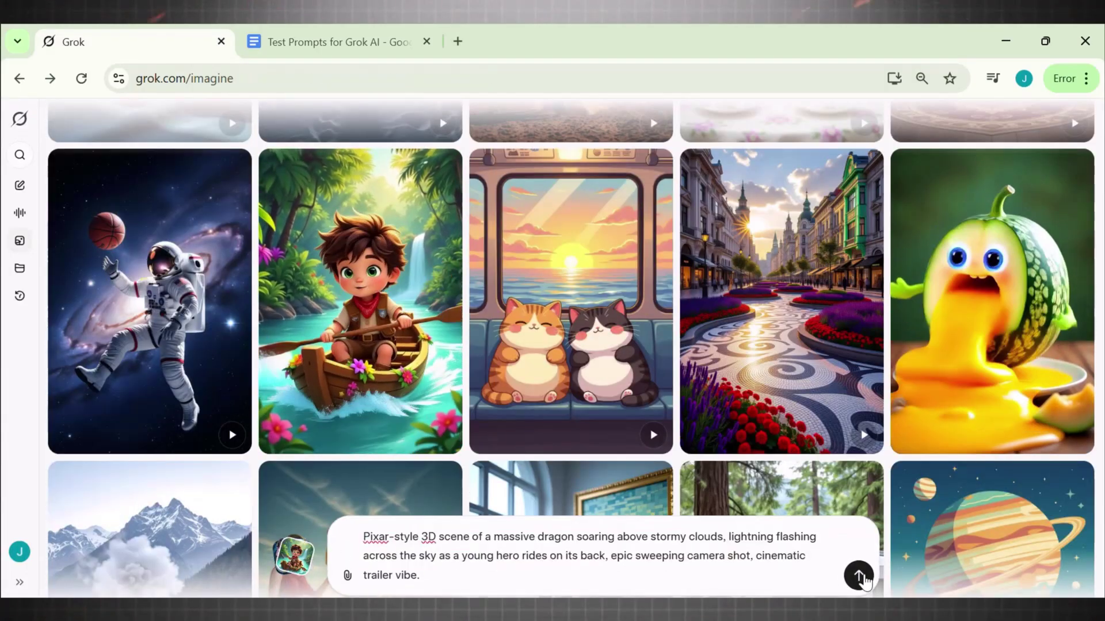
click(858, 576)
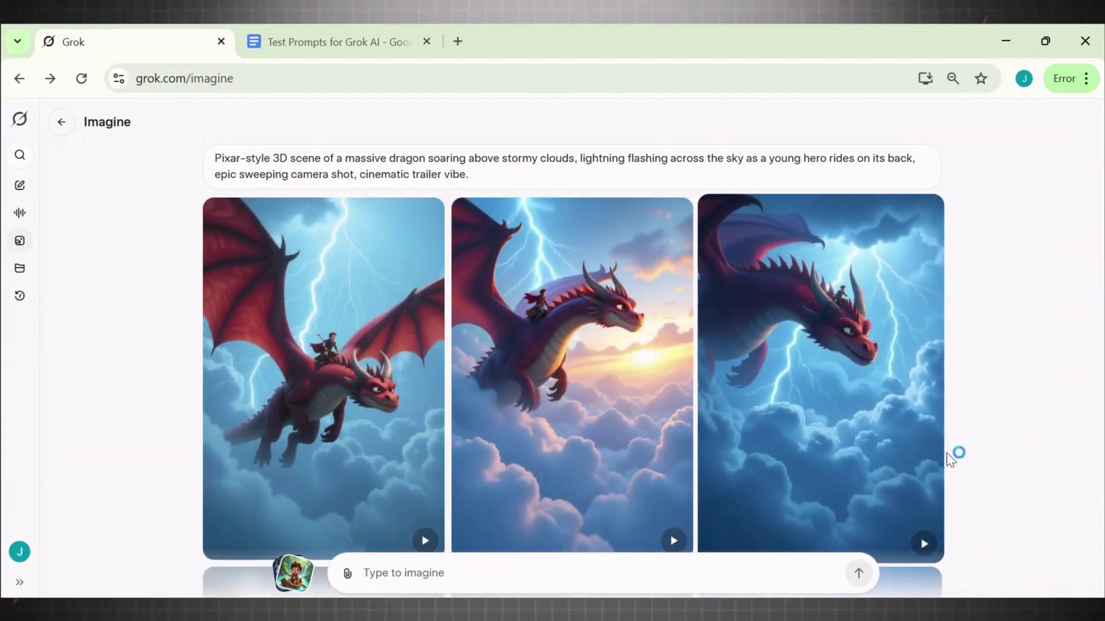
click(690, 505)
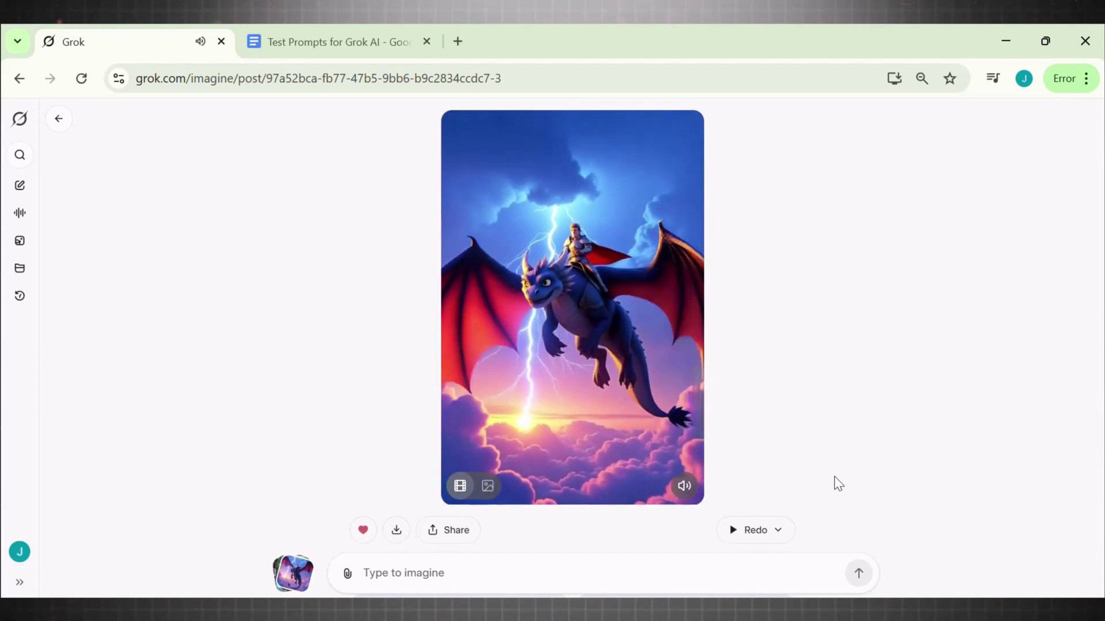
Mute the dragon video and submit the jungle explorer prompt
click(685, 488)
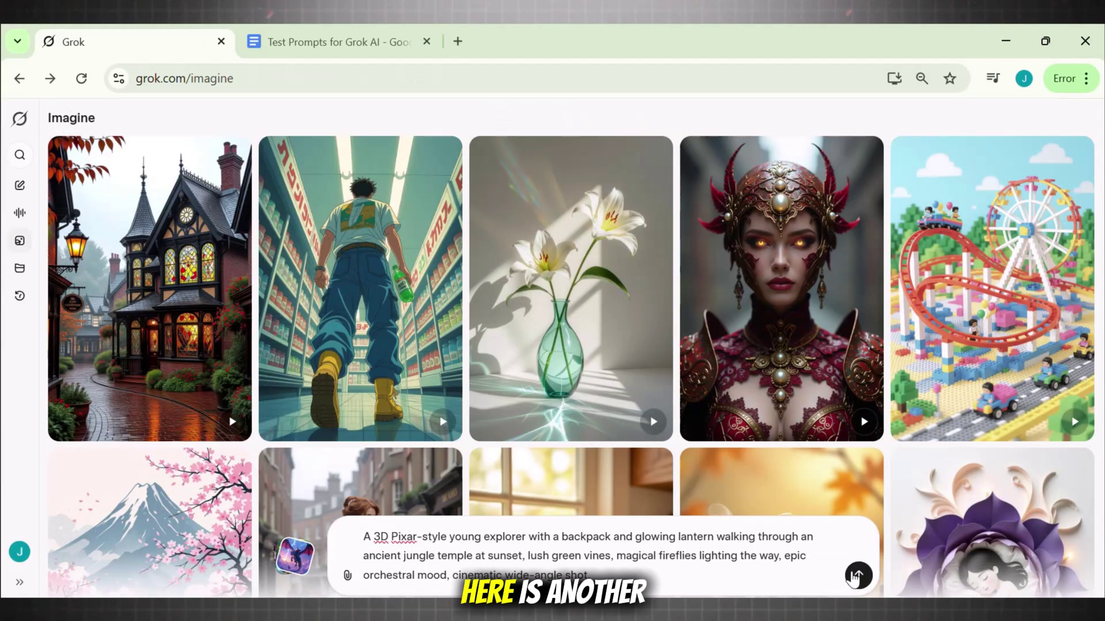
key(Return)
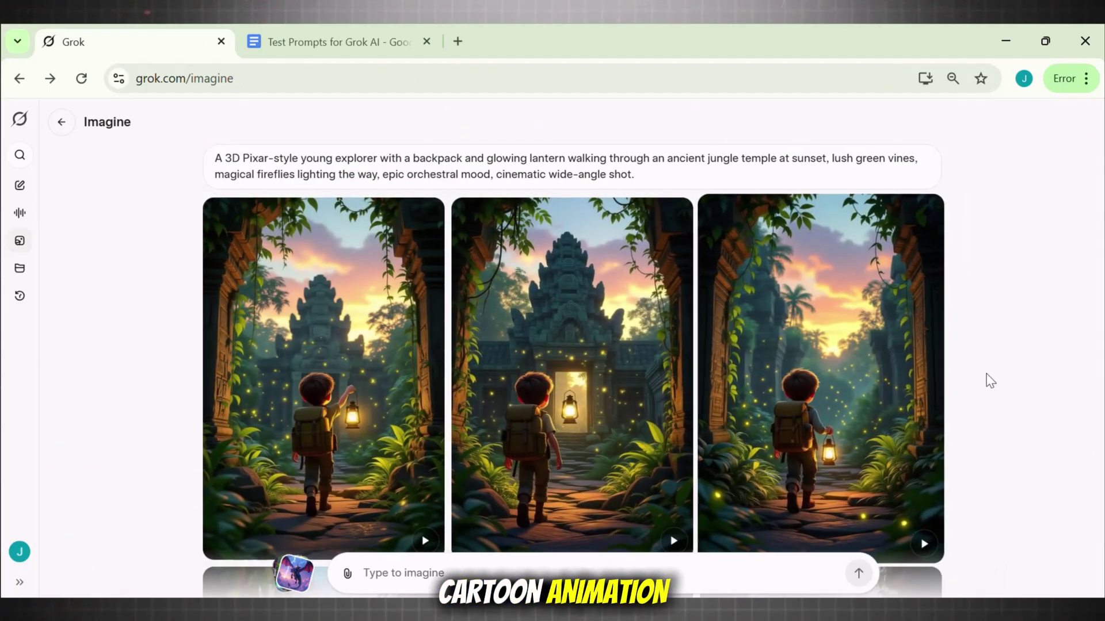
scroll(977, 361, down, 8)
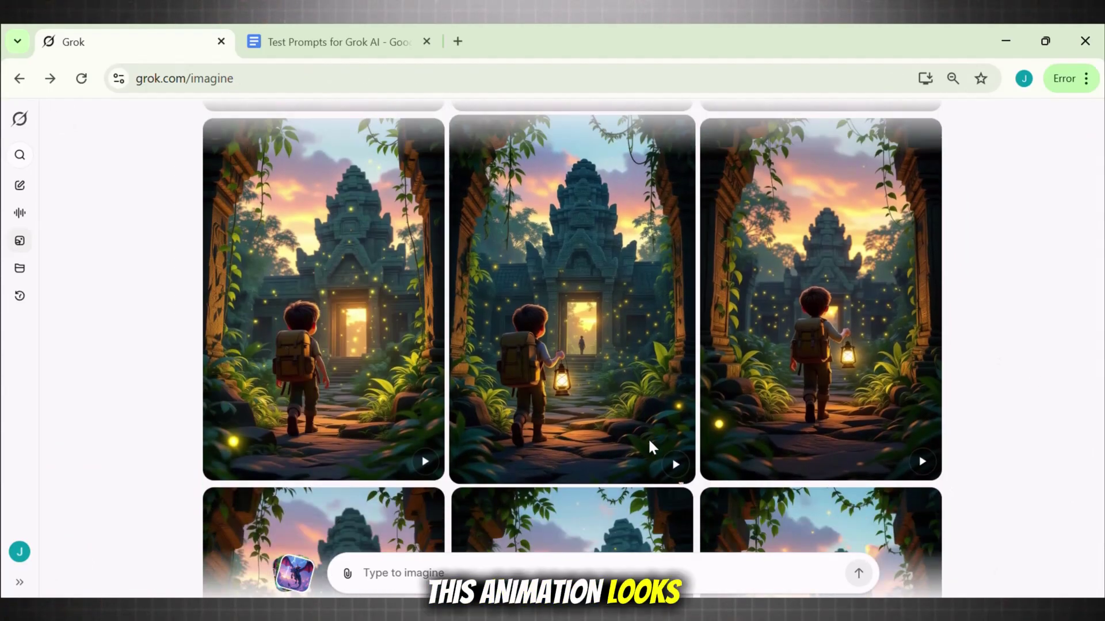
scroll(650, 438, down, 6)
Make videos from the third and first explorer images, then open the first jungle explorer clip
click(923, 490)
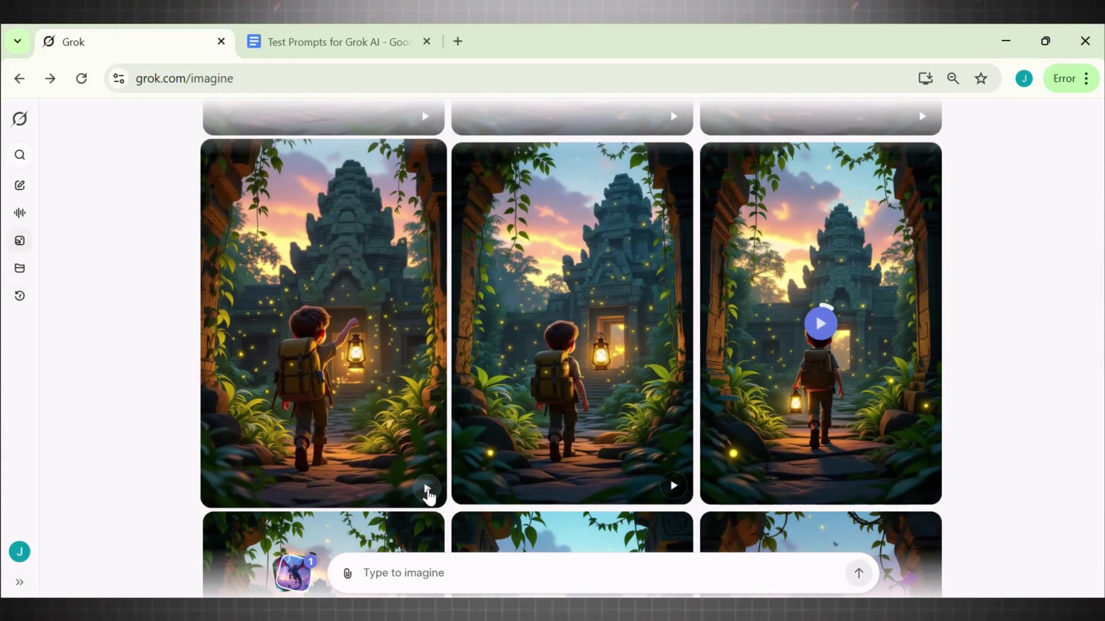
click(426, 488)
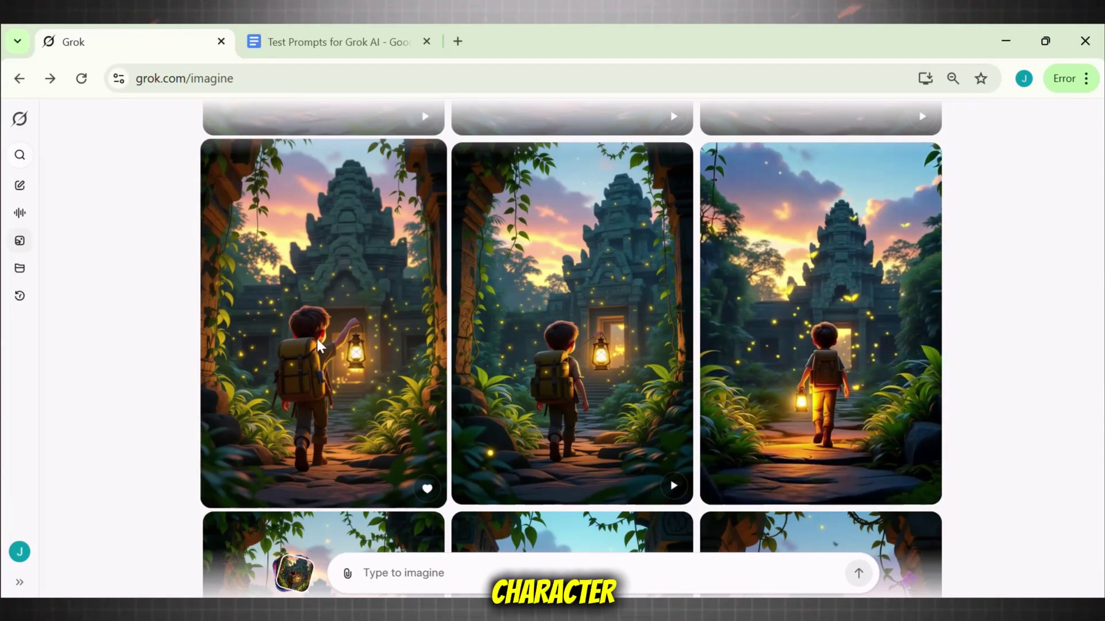
click(316, 337)
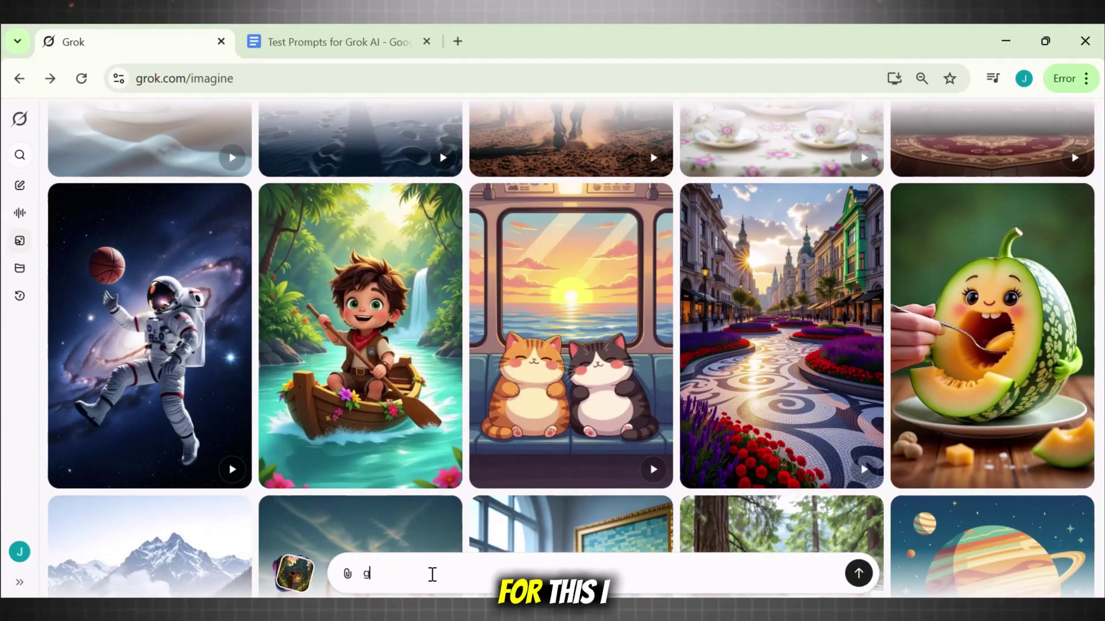
Generate portraits for 'generate a female model' and make a talking video of the green-dress model
text(generate a)
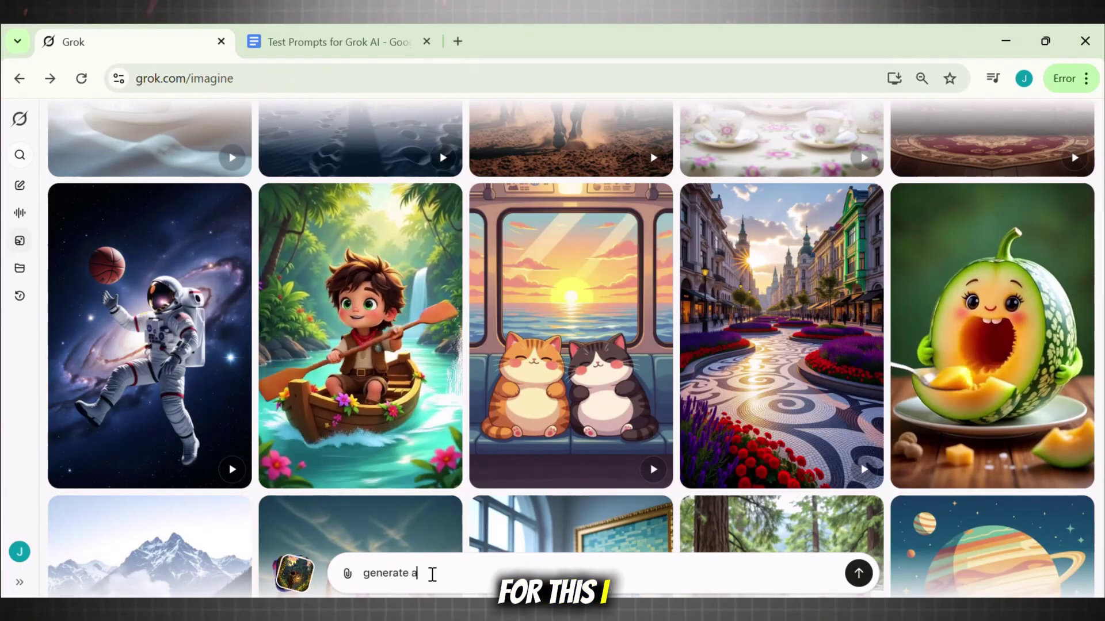
text( female)
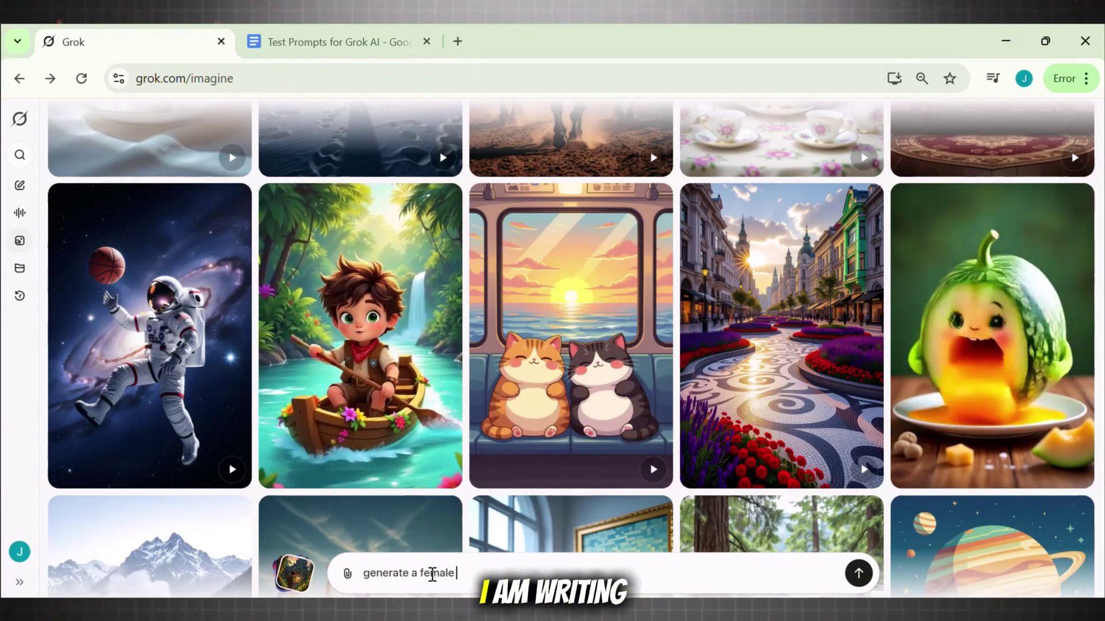
text( model)
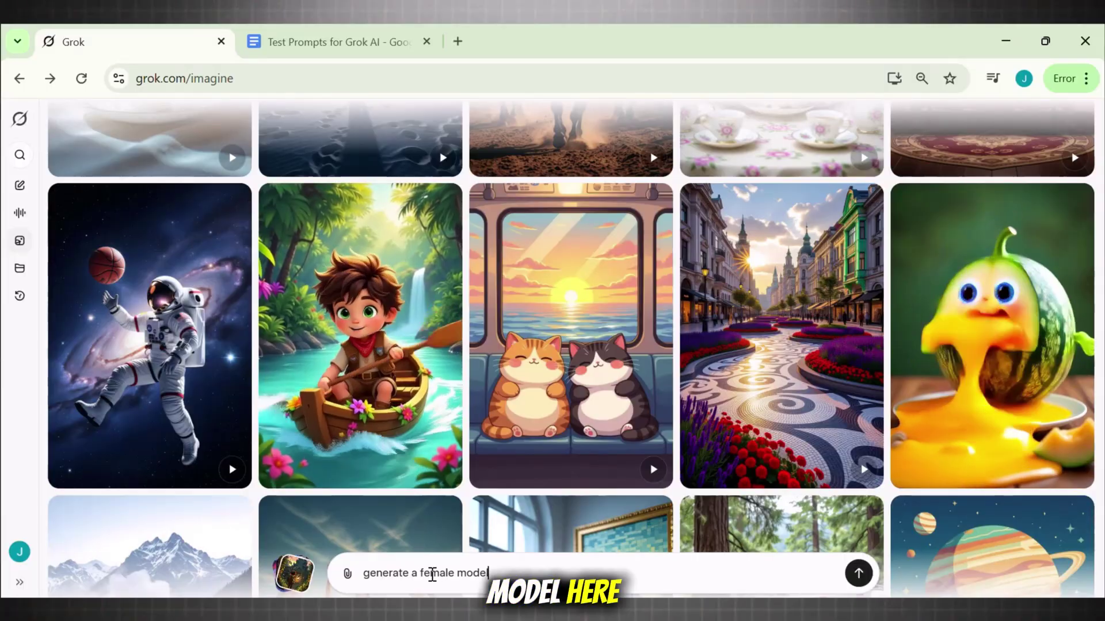
key(Return)
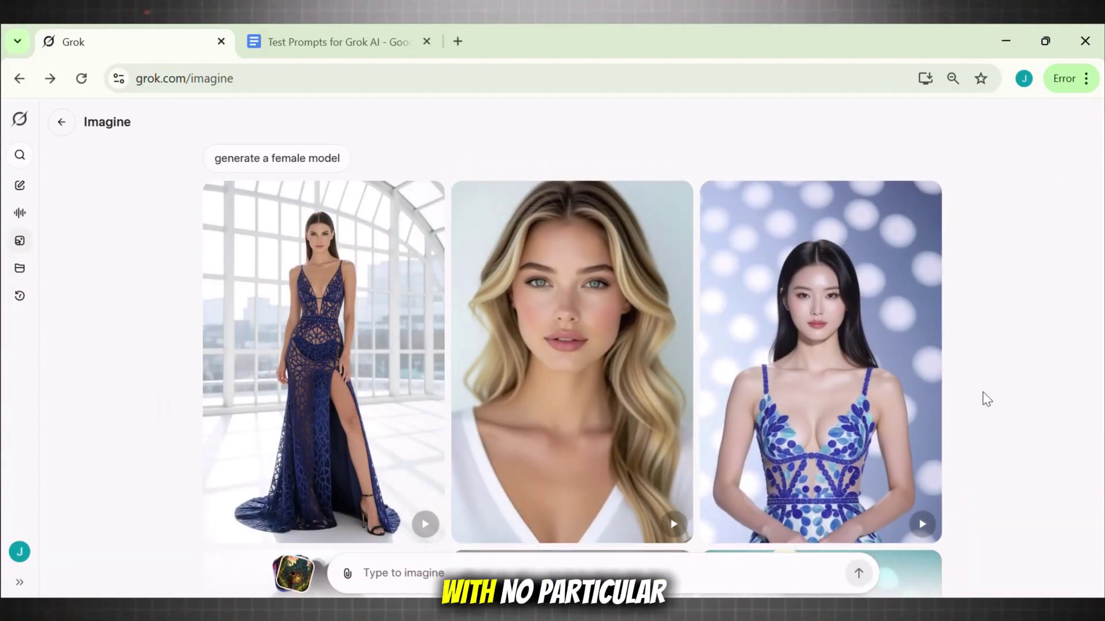
scroll(953, 391, down, 5)
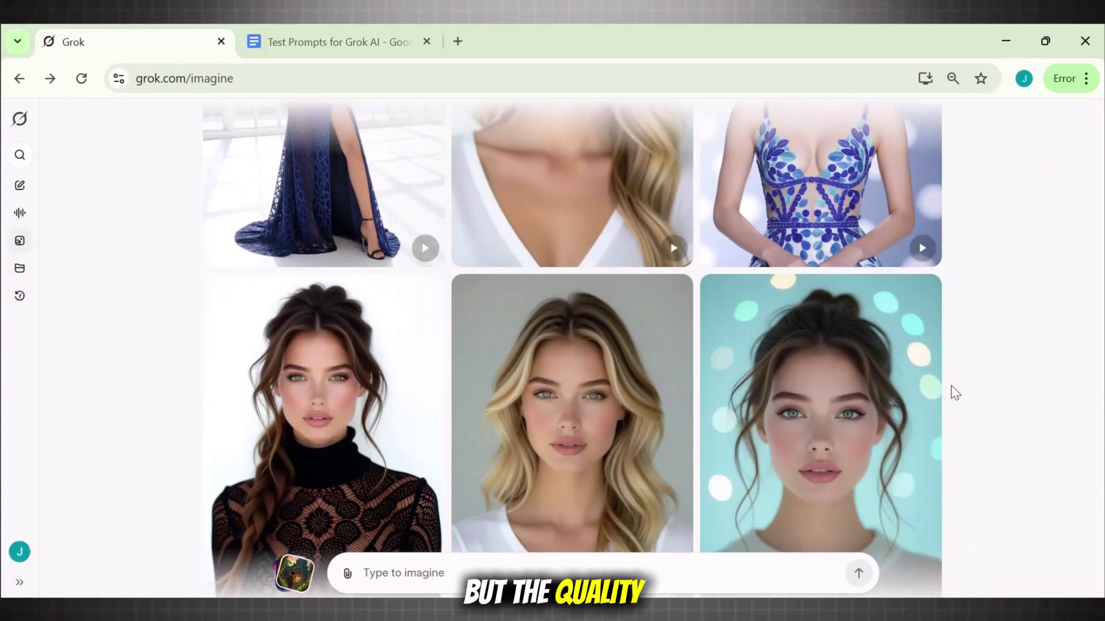
scroll(952, 391, down, 3)
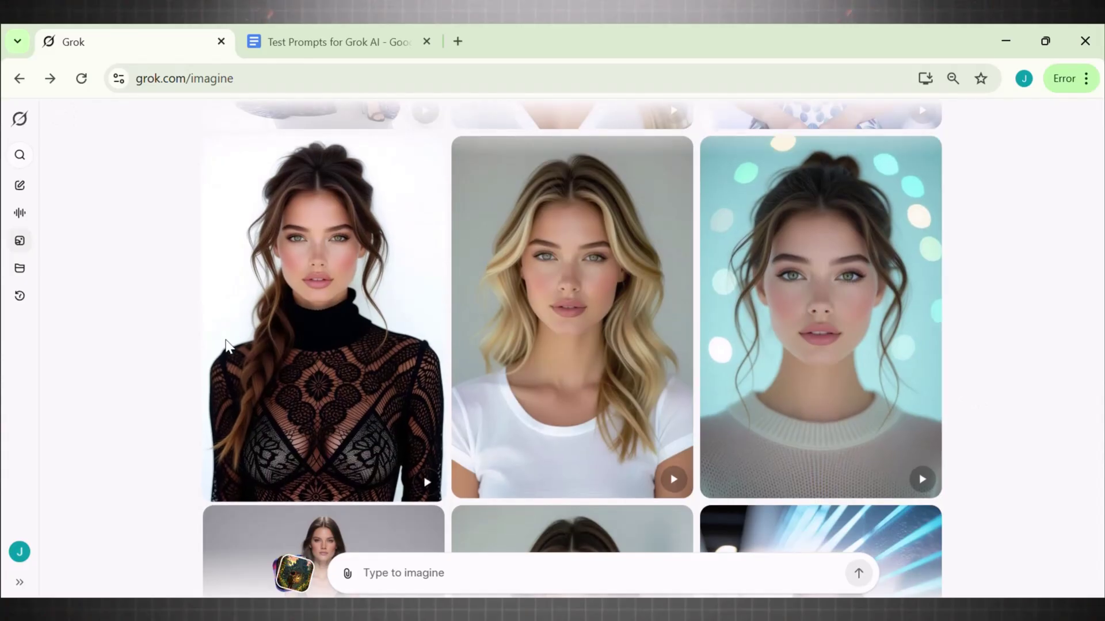
scroll(891, 385, down, 12)
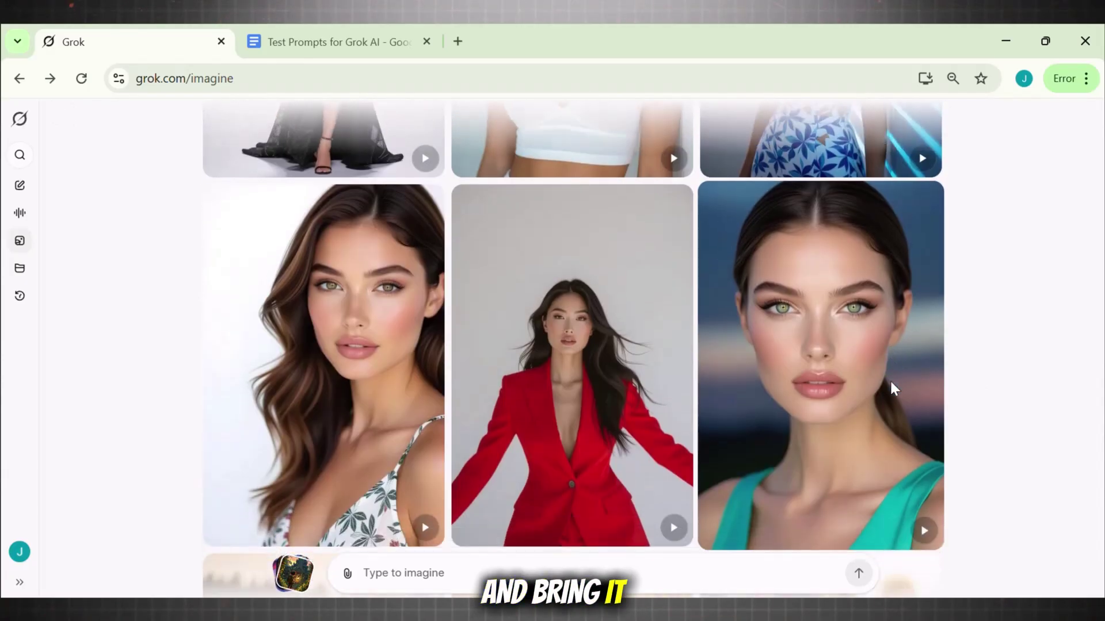
scroll(892, 388, down, 13)
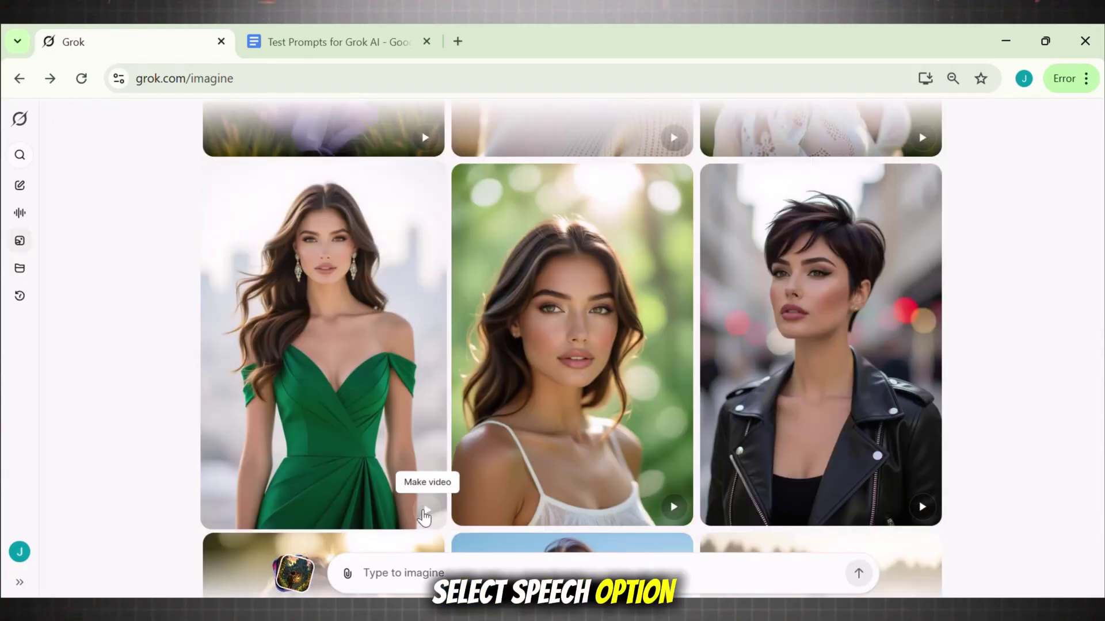
click(353, 395)
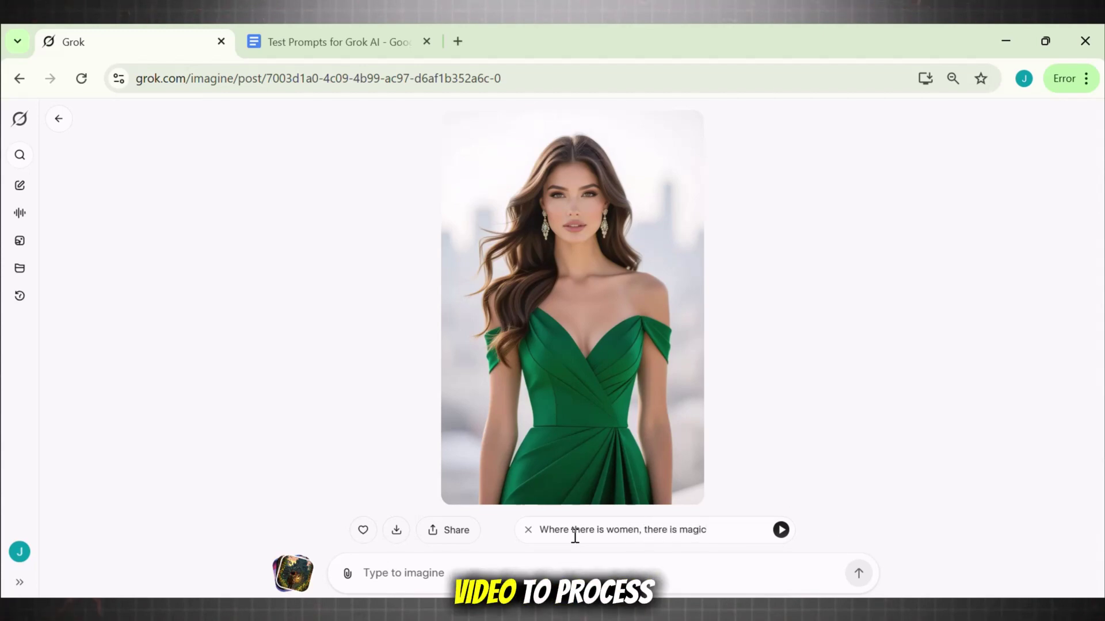
click(781, 529)
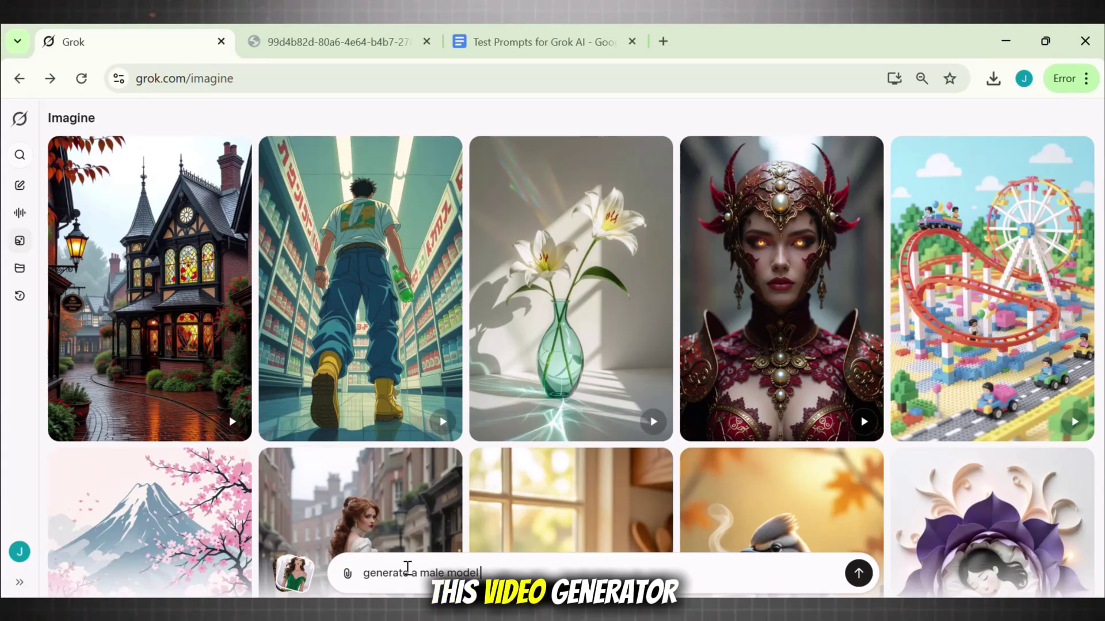
Submit the male model prompt and open the runway coat video from the results
key(Return)
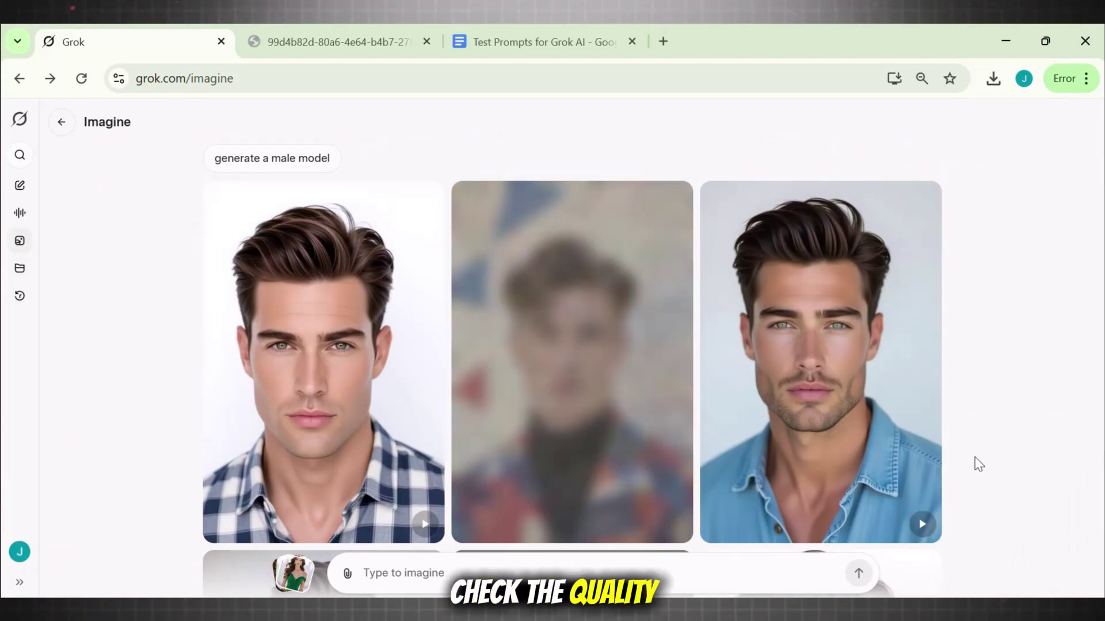
scroll(1010, 390, down, 3)
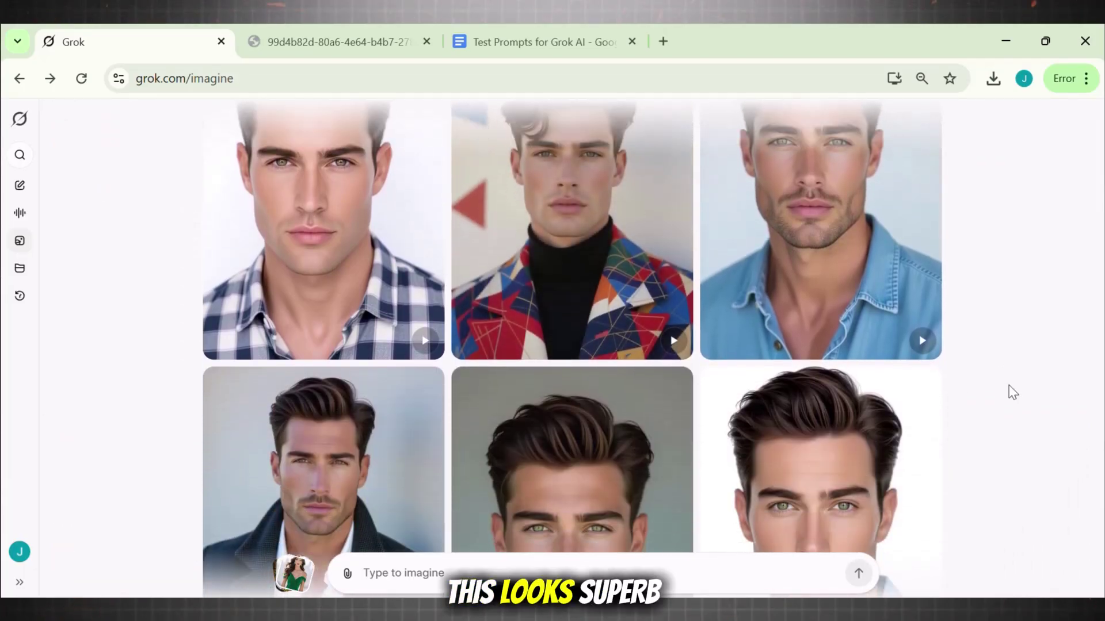
scroll(1012, 393, down, 10)
scroll(1012, 393, down, 10)
scroll(1013, 392, down, 10)
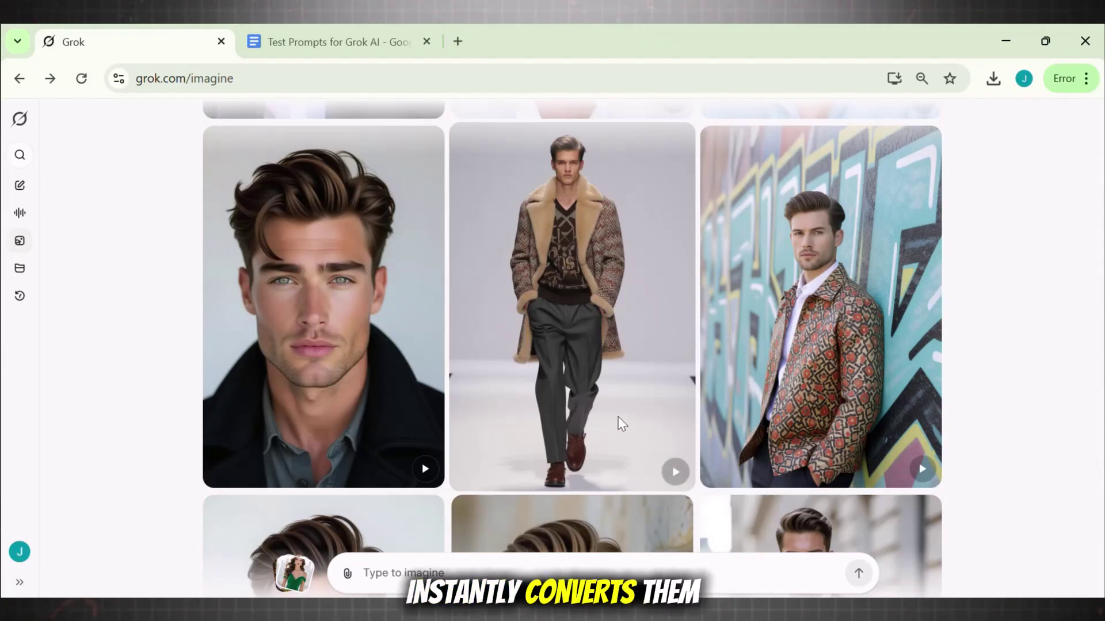
click(641, 411)
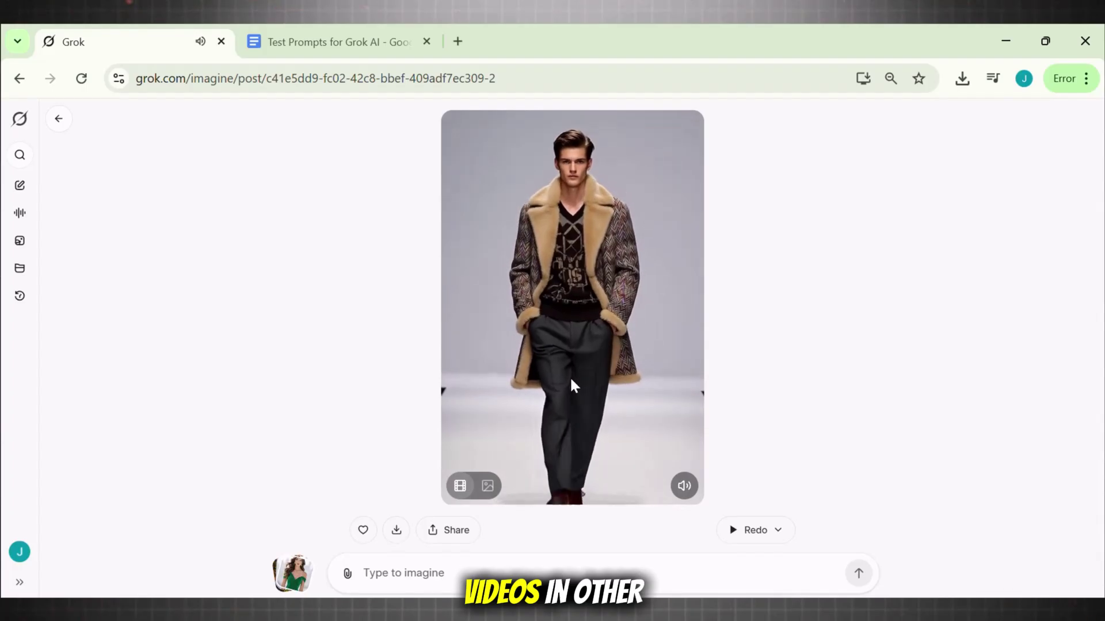
Mute the runway video, view it as a still image, then return to the Grok home page
click(683, 486)
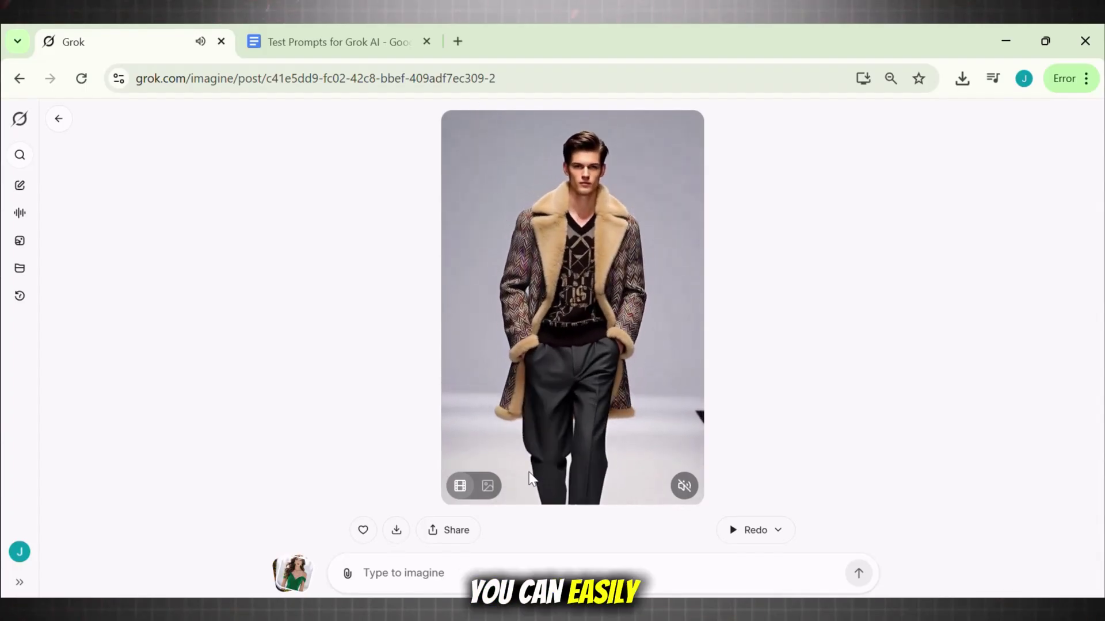
click(487, 485)
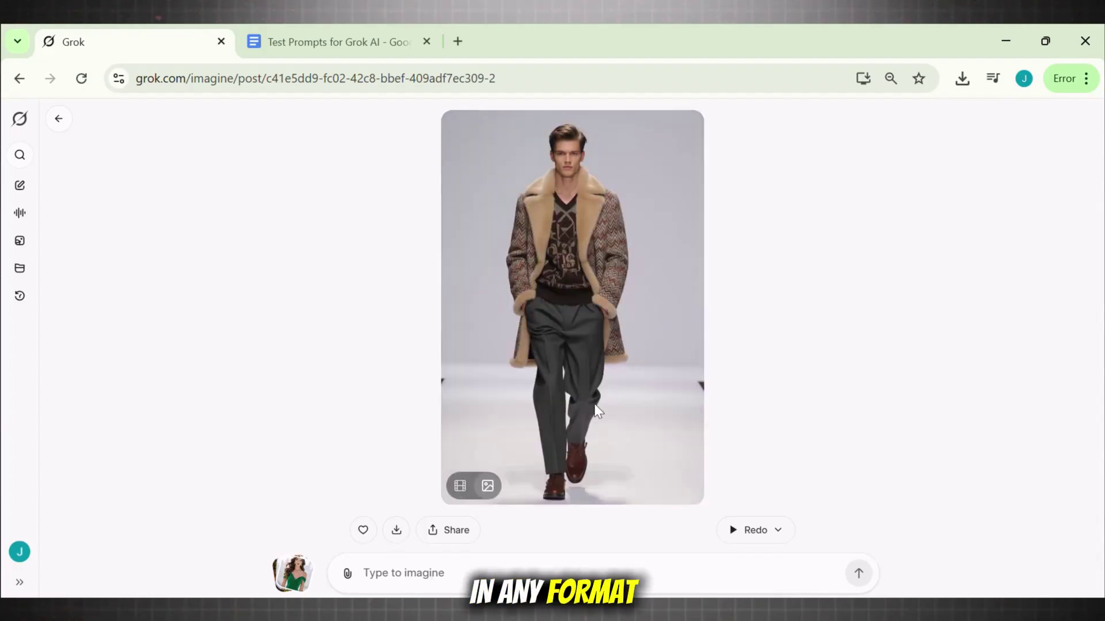
click(19, 184)
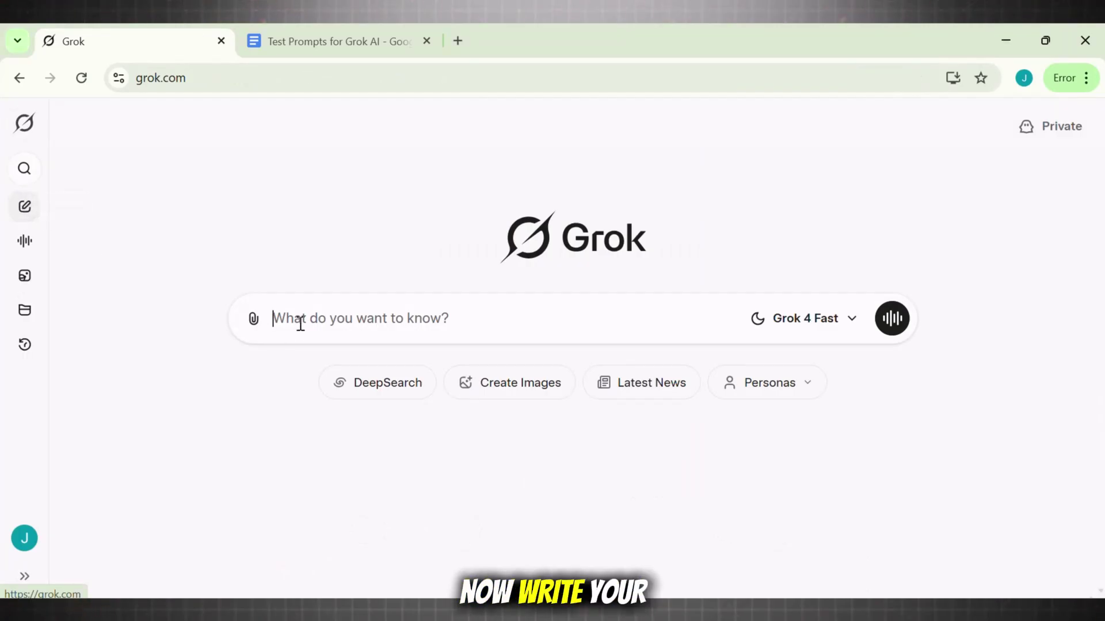
Submit the copied cartoon knight misty forest prompt in Grok with a 16:9 aspect ratio line
click(320, 38)
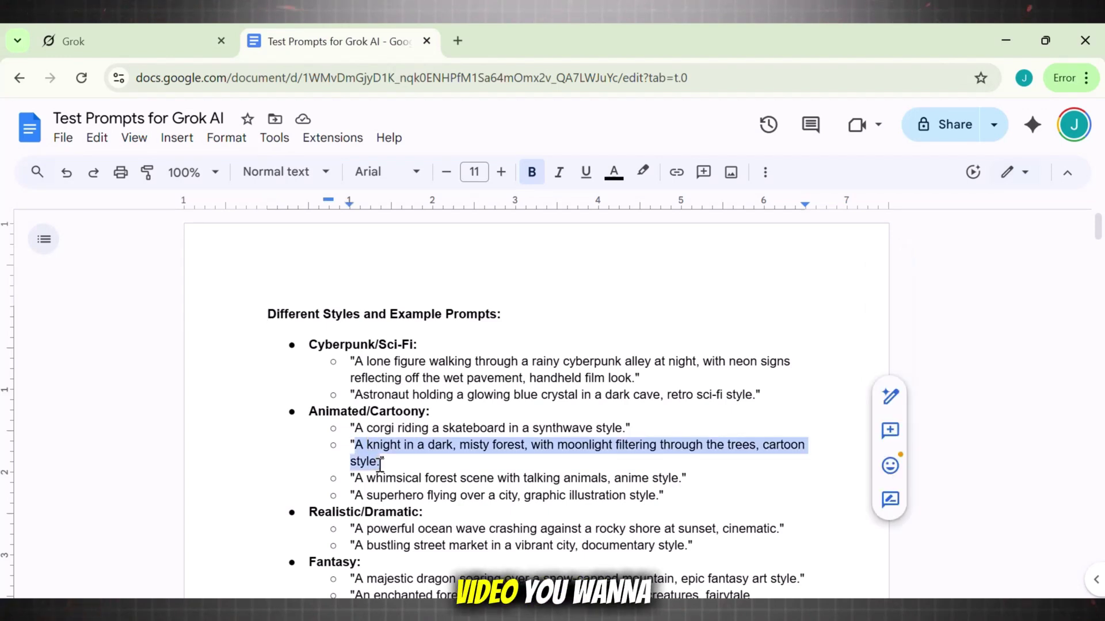
click(137, 34)
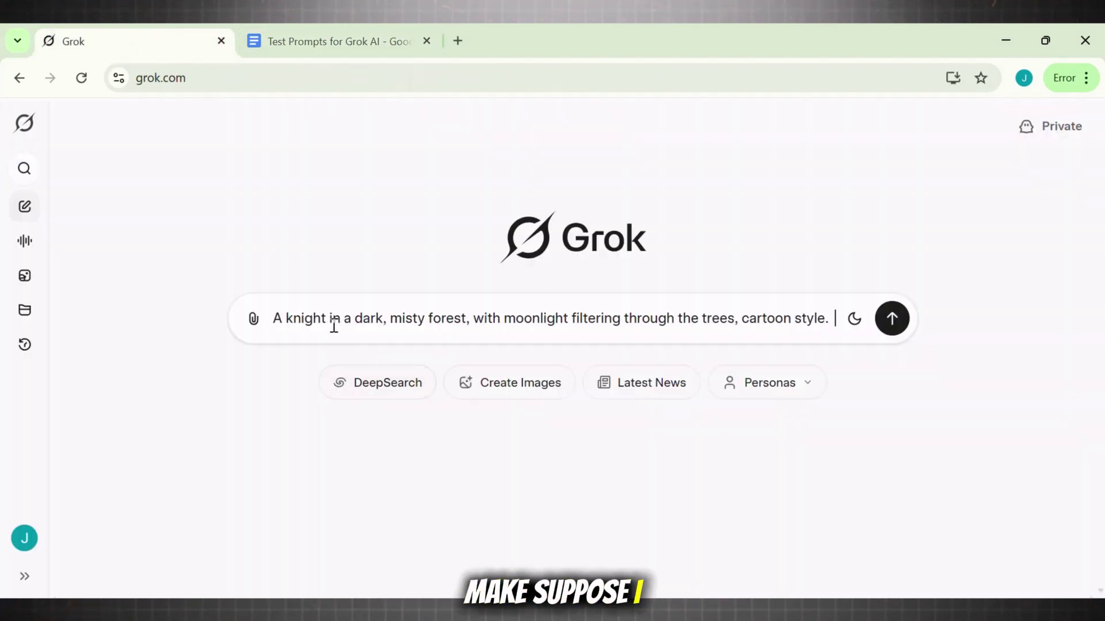
key(shift+Return)
text(16:9)
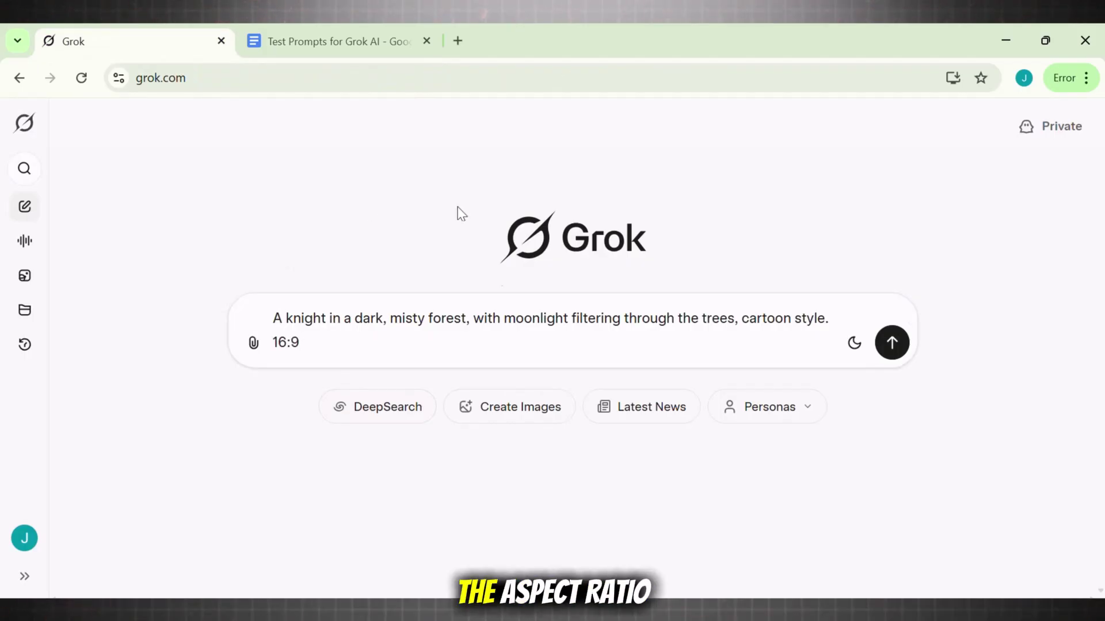
key(Return)
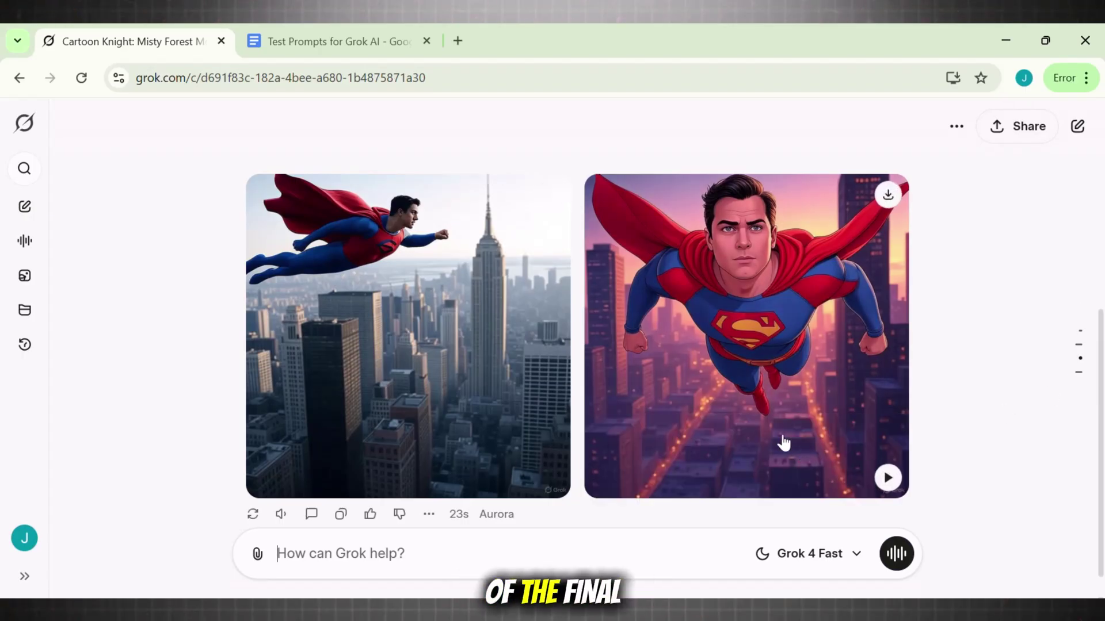
Play the right cartoon Superman image as a video, then move on to the knight and cherry-blossom girl clips
click(720, 401)
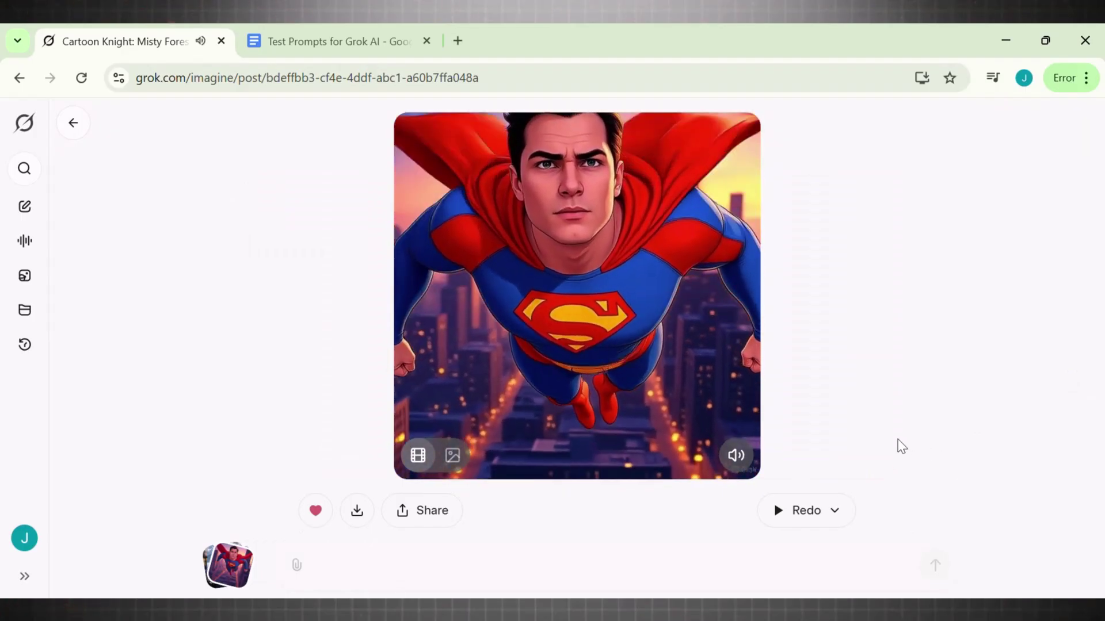
scroll(898, 447, down, 1)
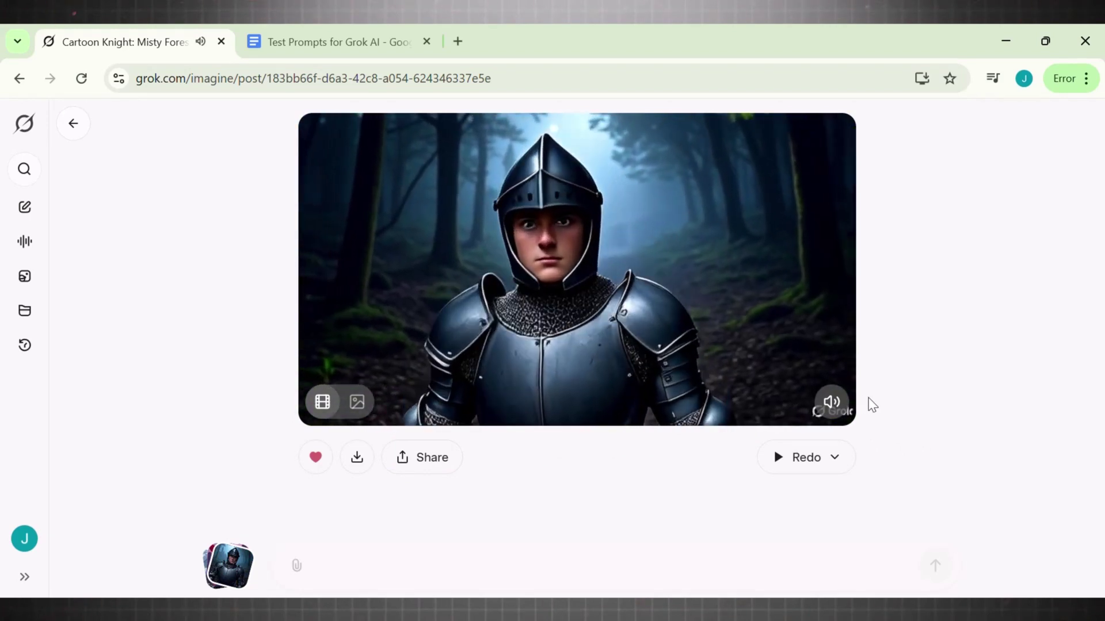
scroll(870, 410, down, 1)
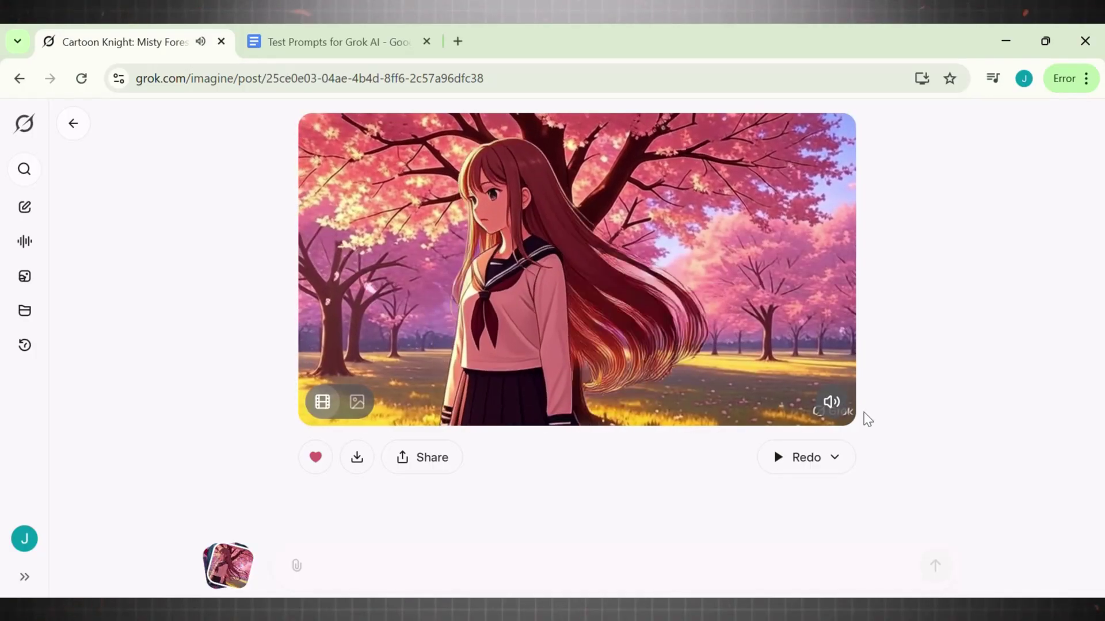